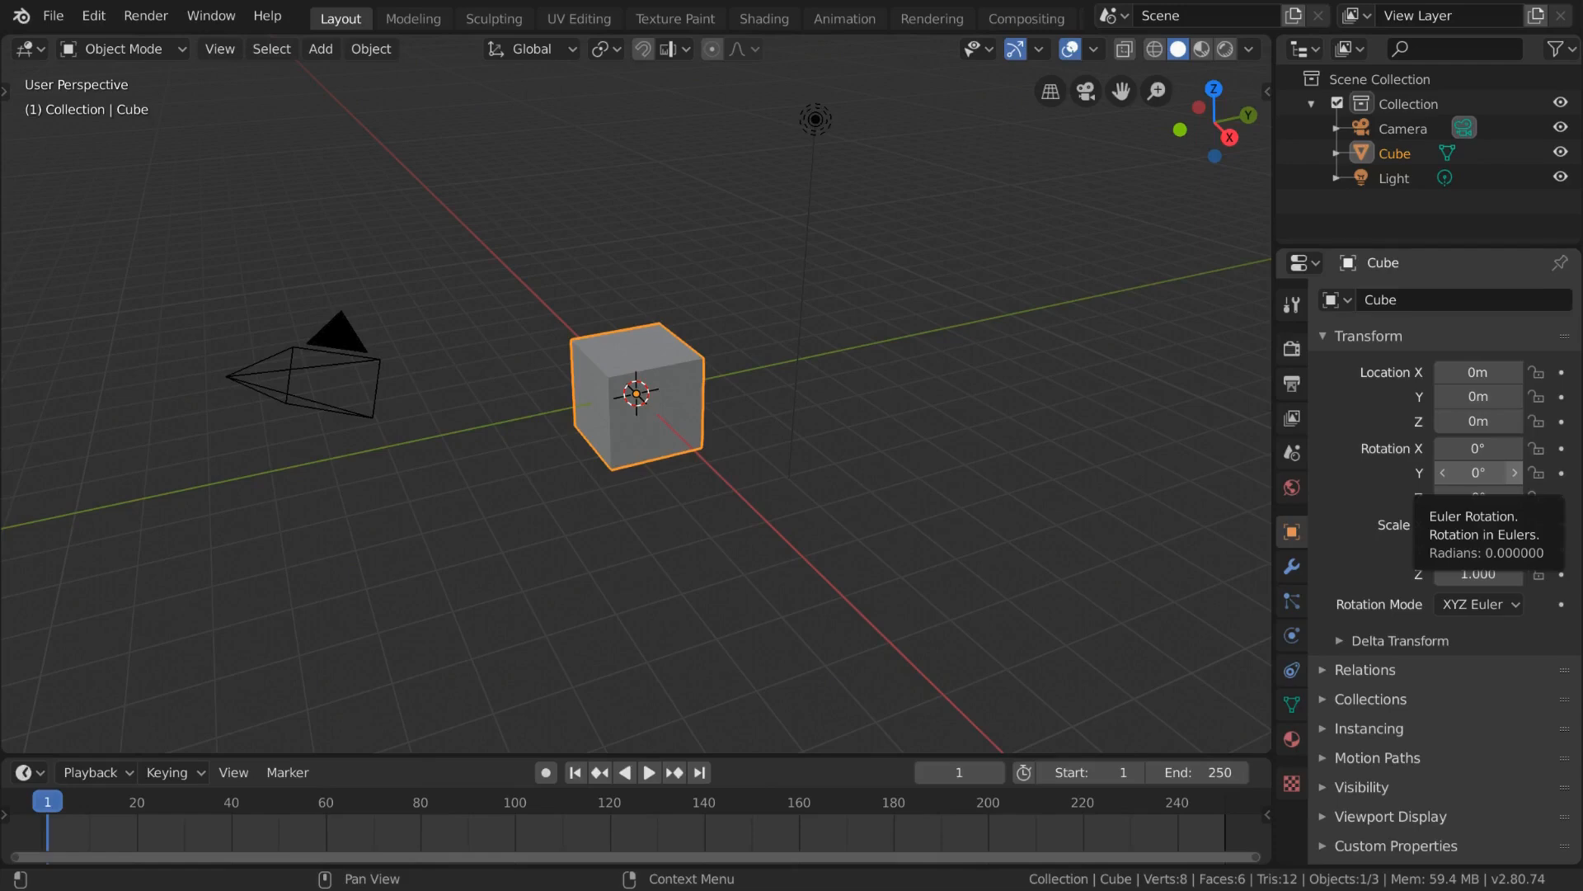
In the Shading workspace, add wood_planks_03-color.png from the _Textures folder as an image node and link its Color to Base Color
left_click(750, 18)
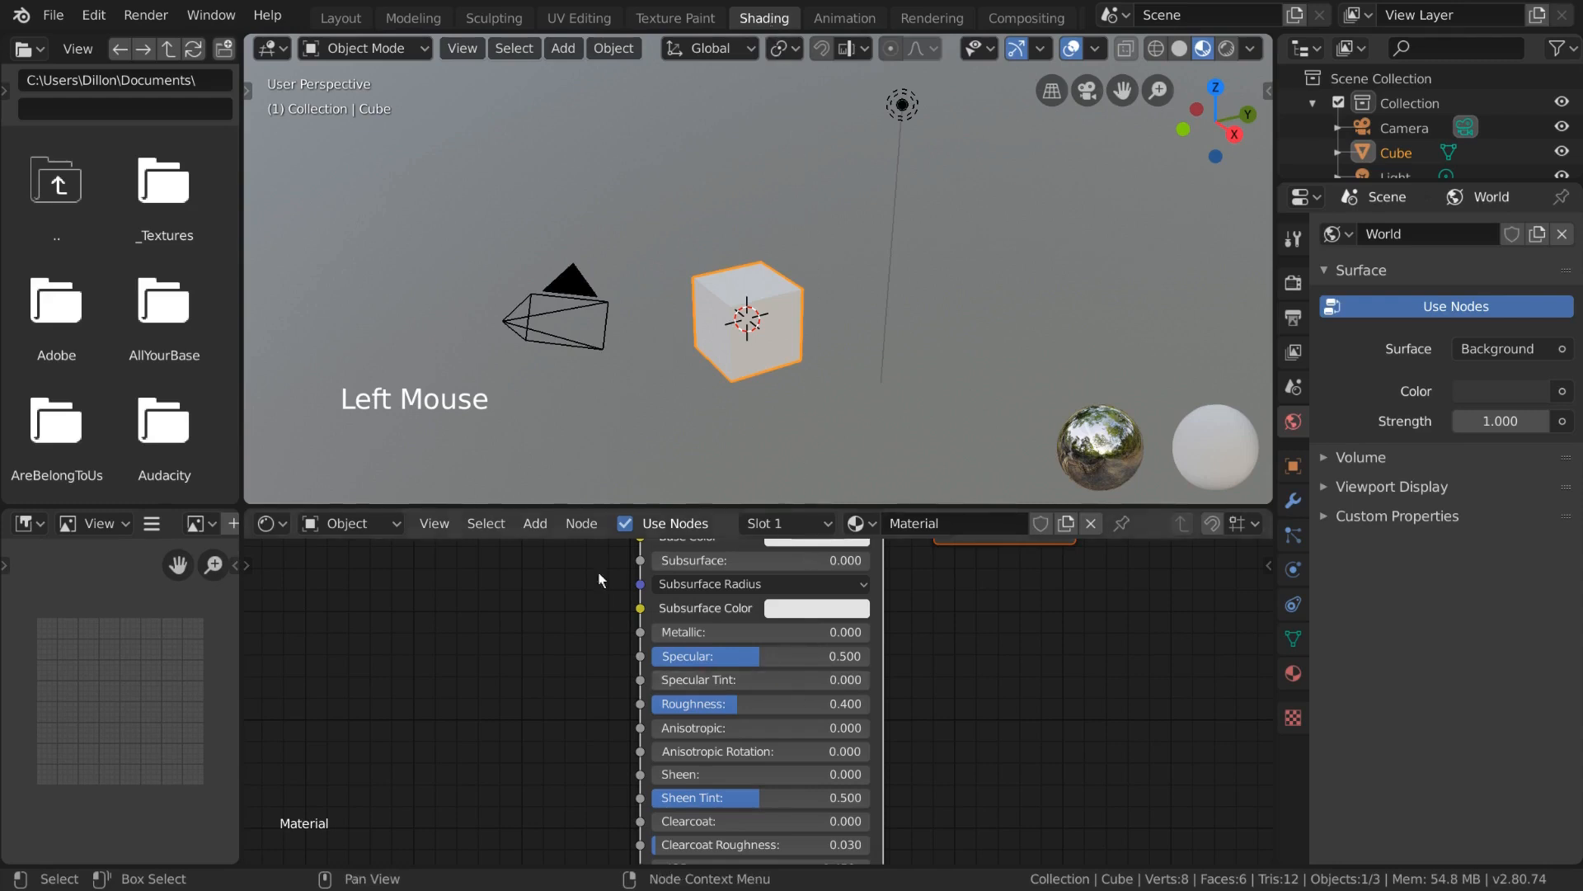
left_click(197, 219)
left_click(186, 279)
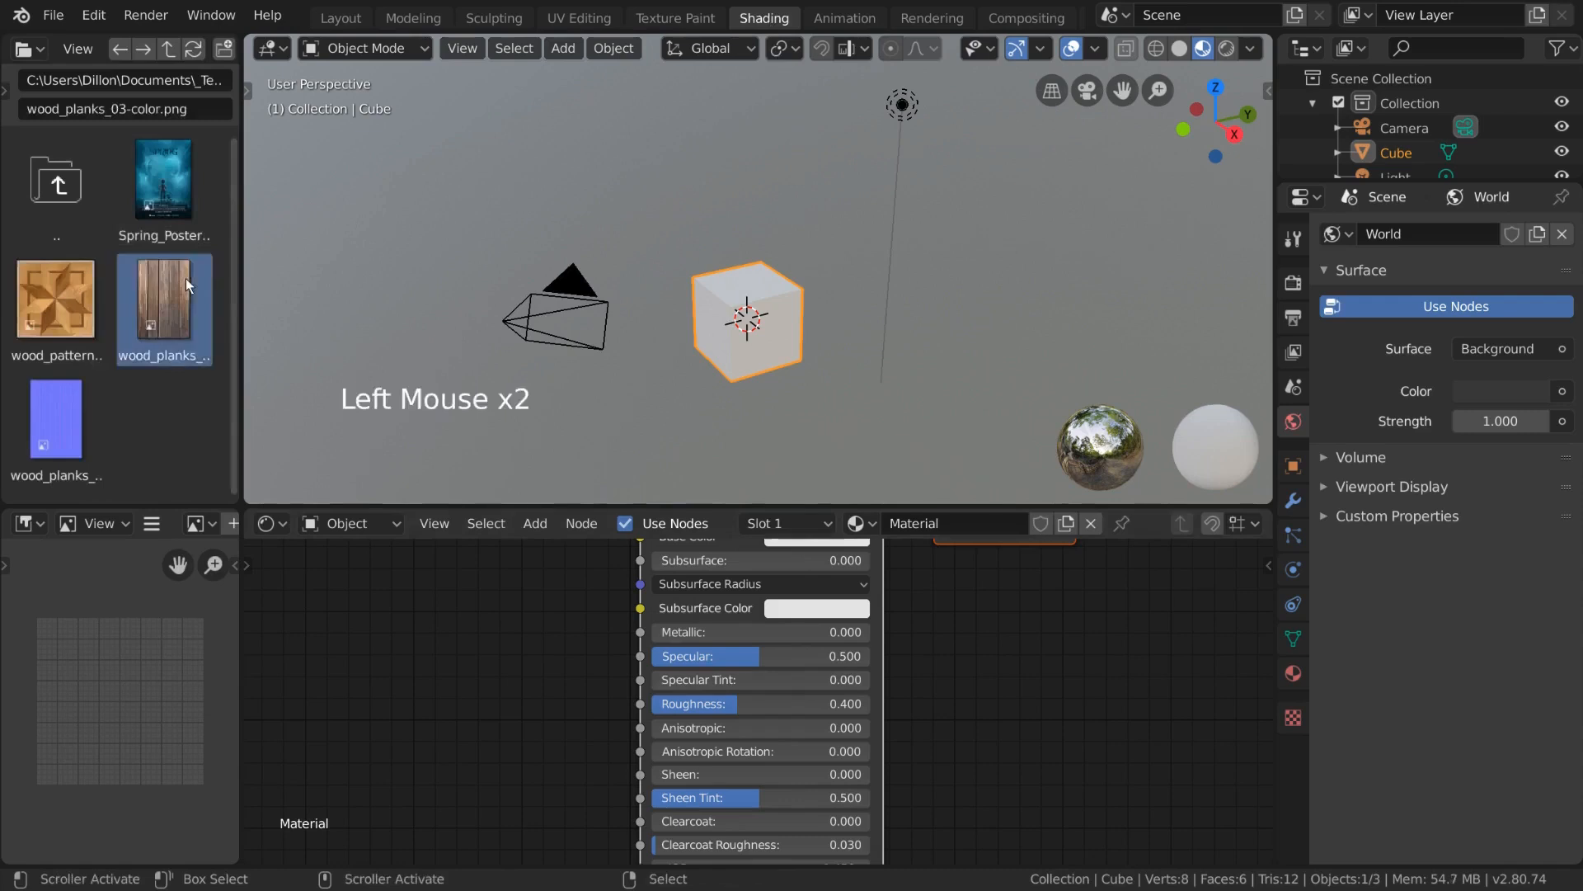
left_click_drag(186, 279, 371, 630)
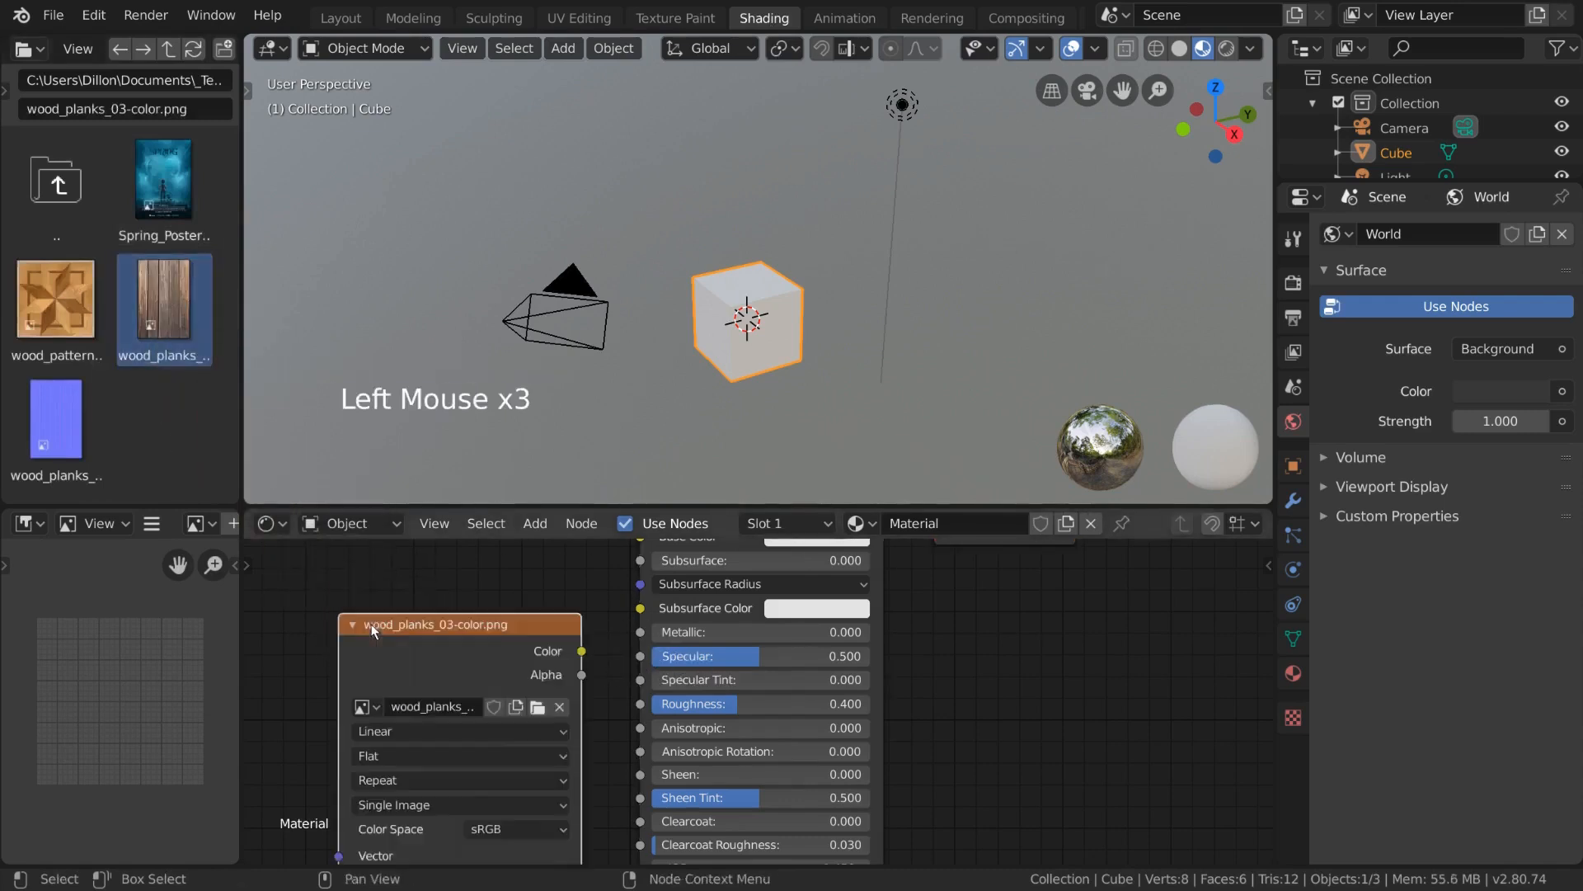
middle_click_drag(459, 645, 469, 721)
left_click_drag(528, 718, 650, 614)
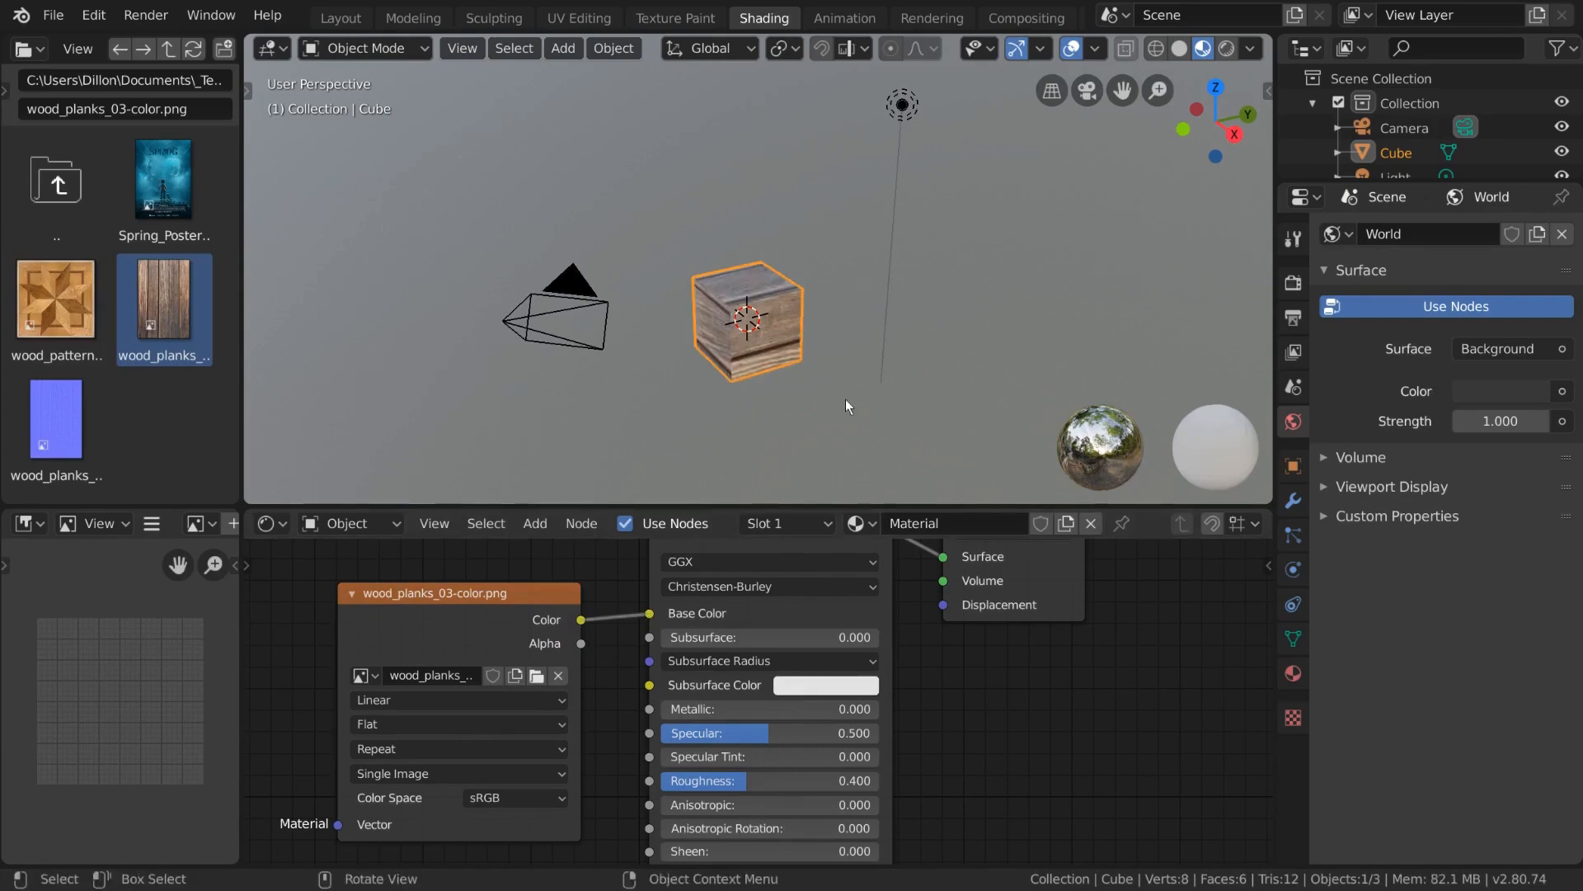
Display the cube's complete UV layout over the wood planks image in a UV Editor, with the cube in Edit Mode
key("Tab")
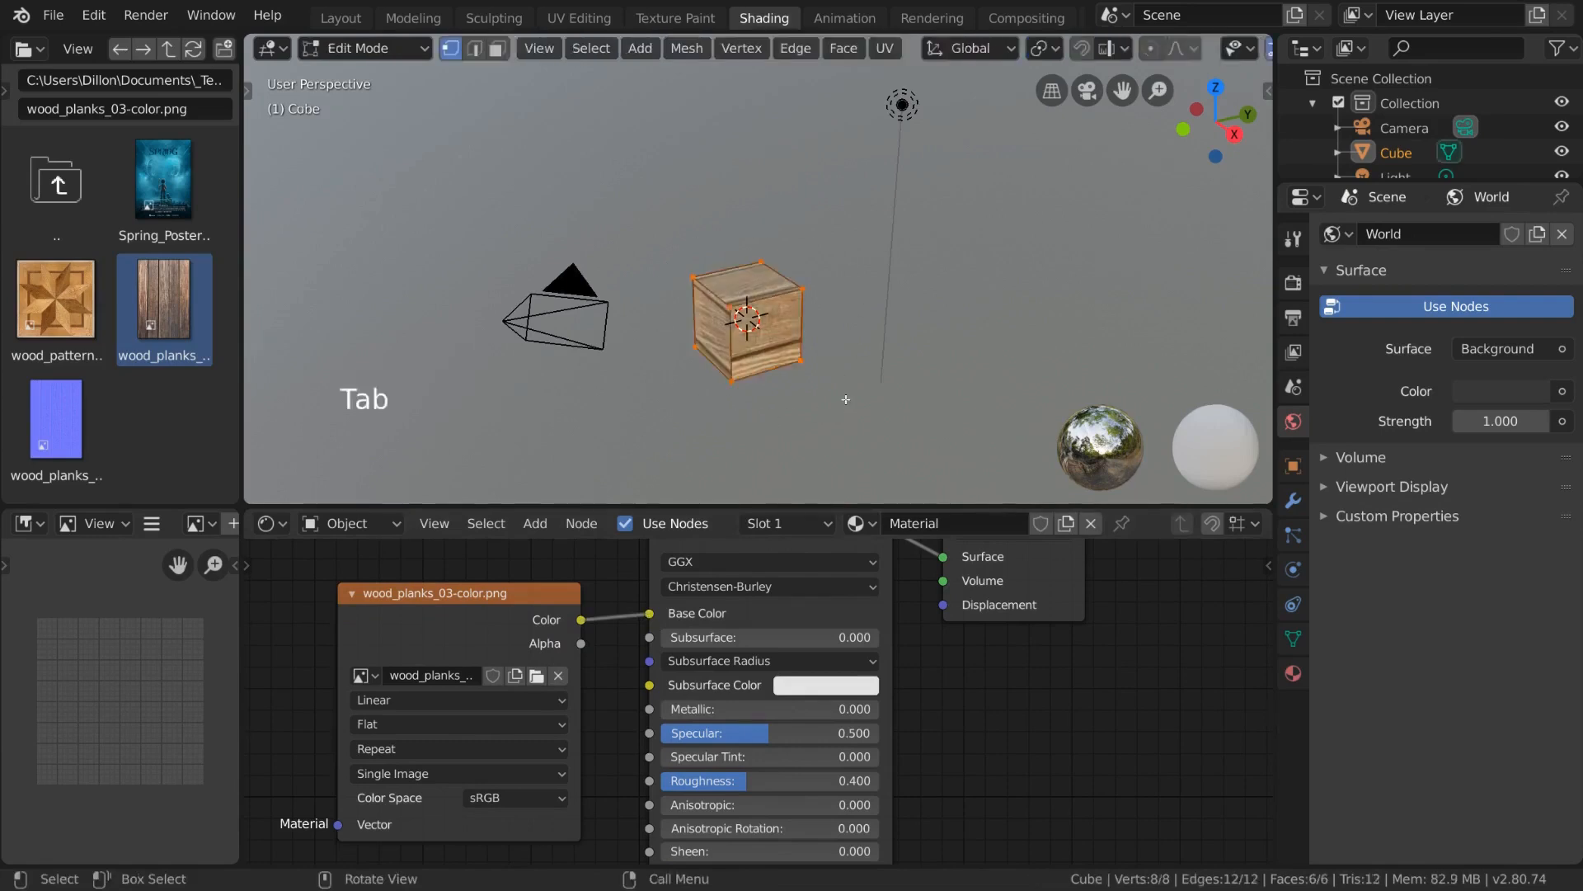
left_click(42, 521)
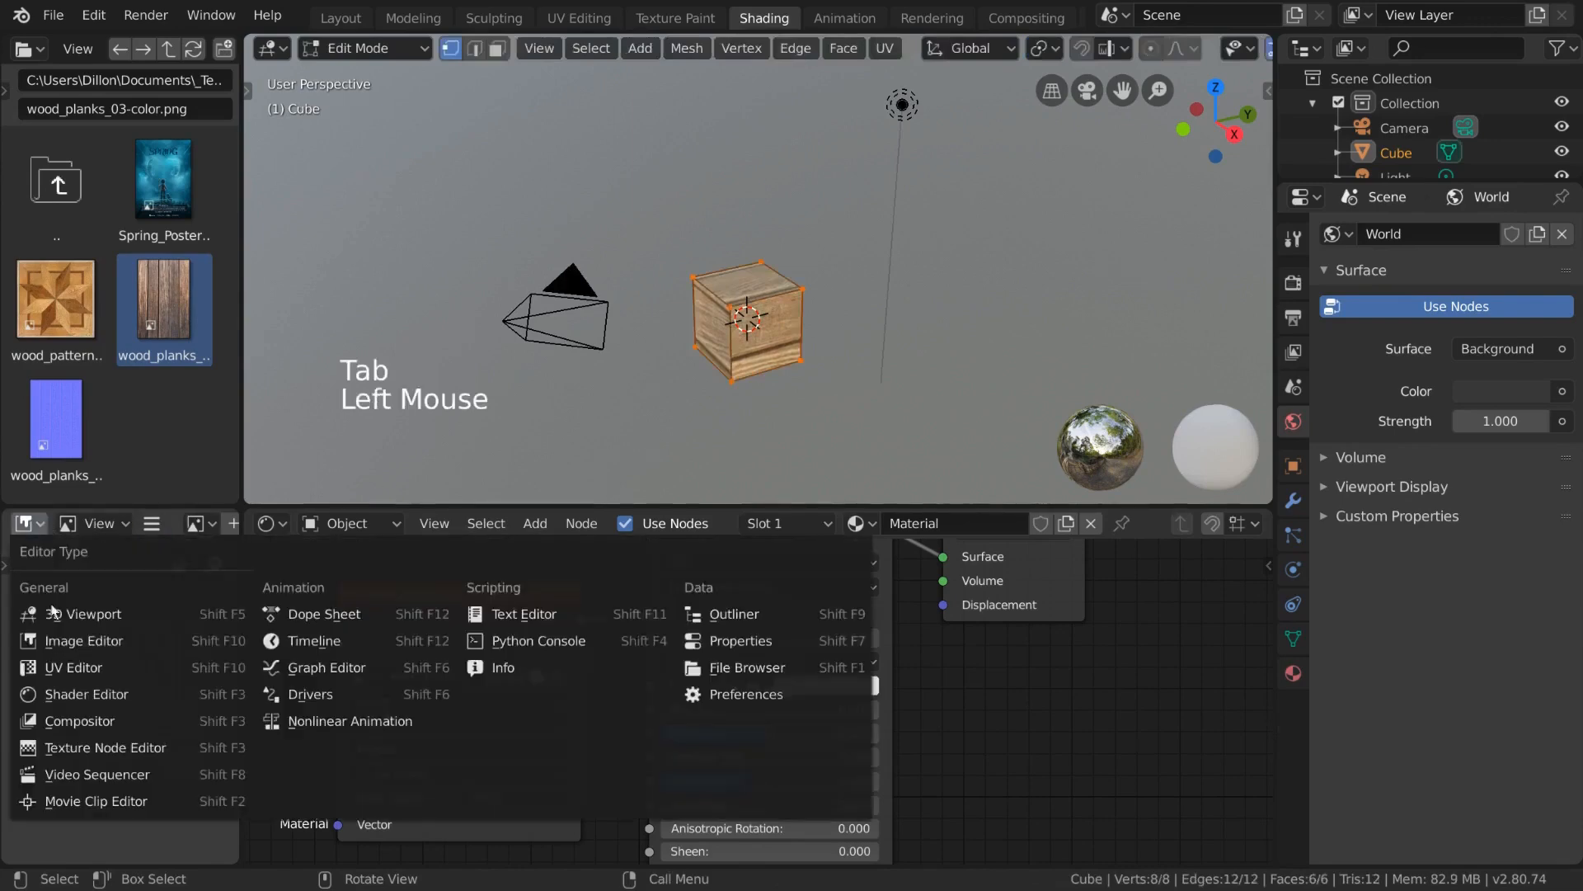
left_click(181, 670)
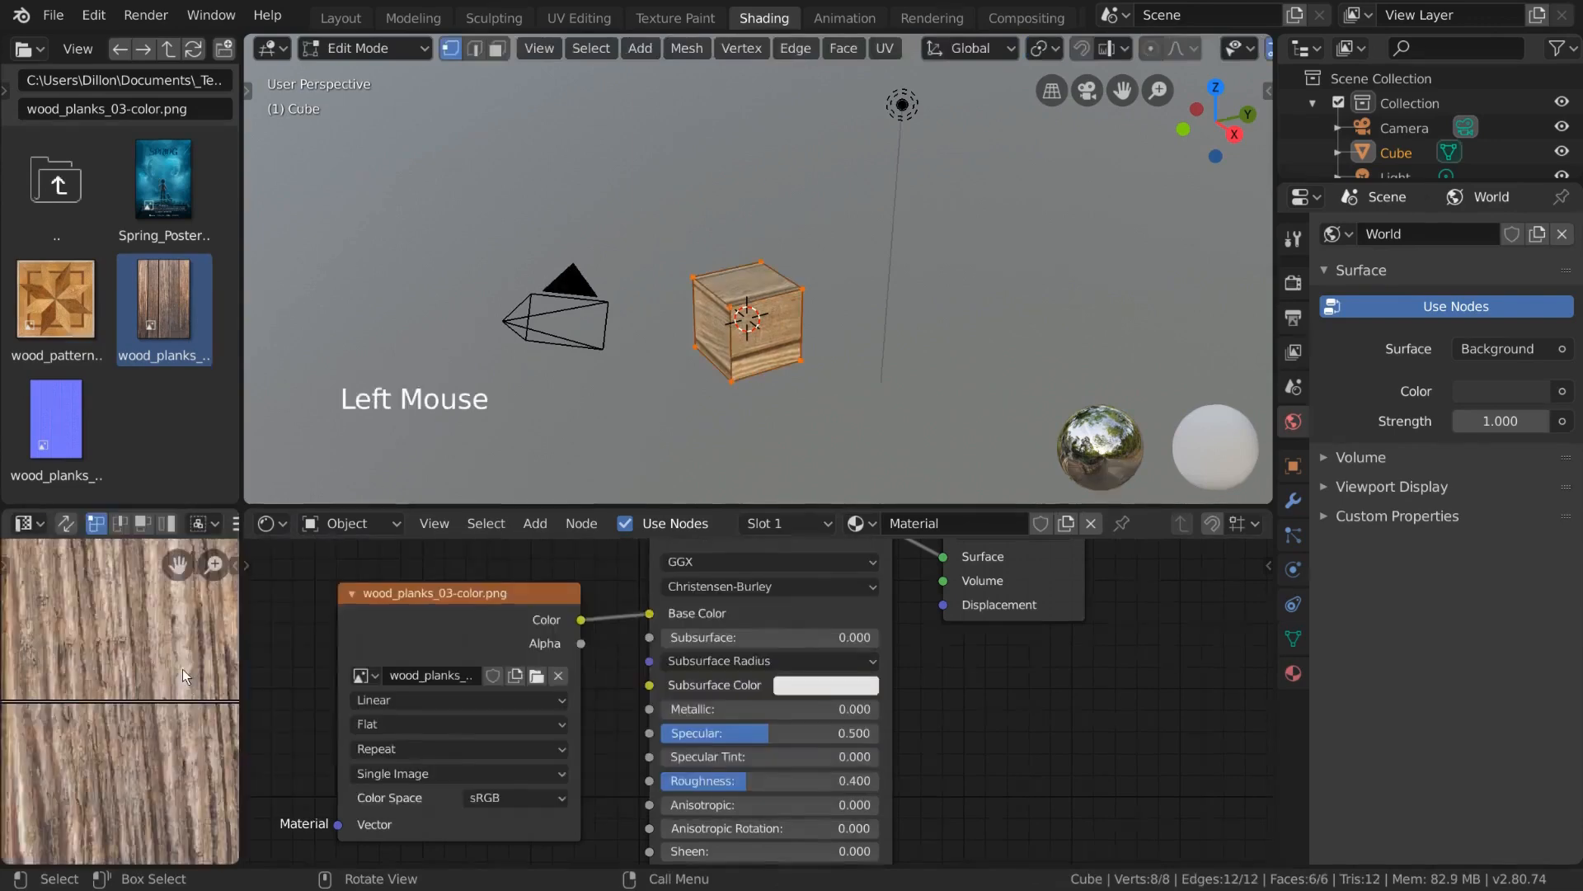
scroll(182, 670, "down", 2)
scroll(182, 668, "down", 9)
key("a")
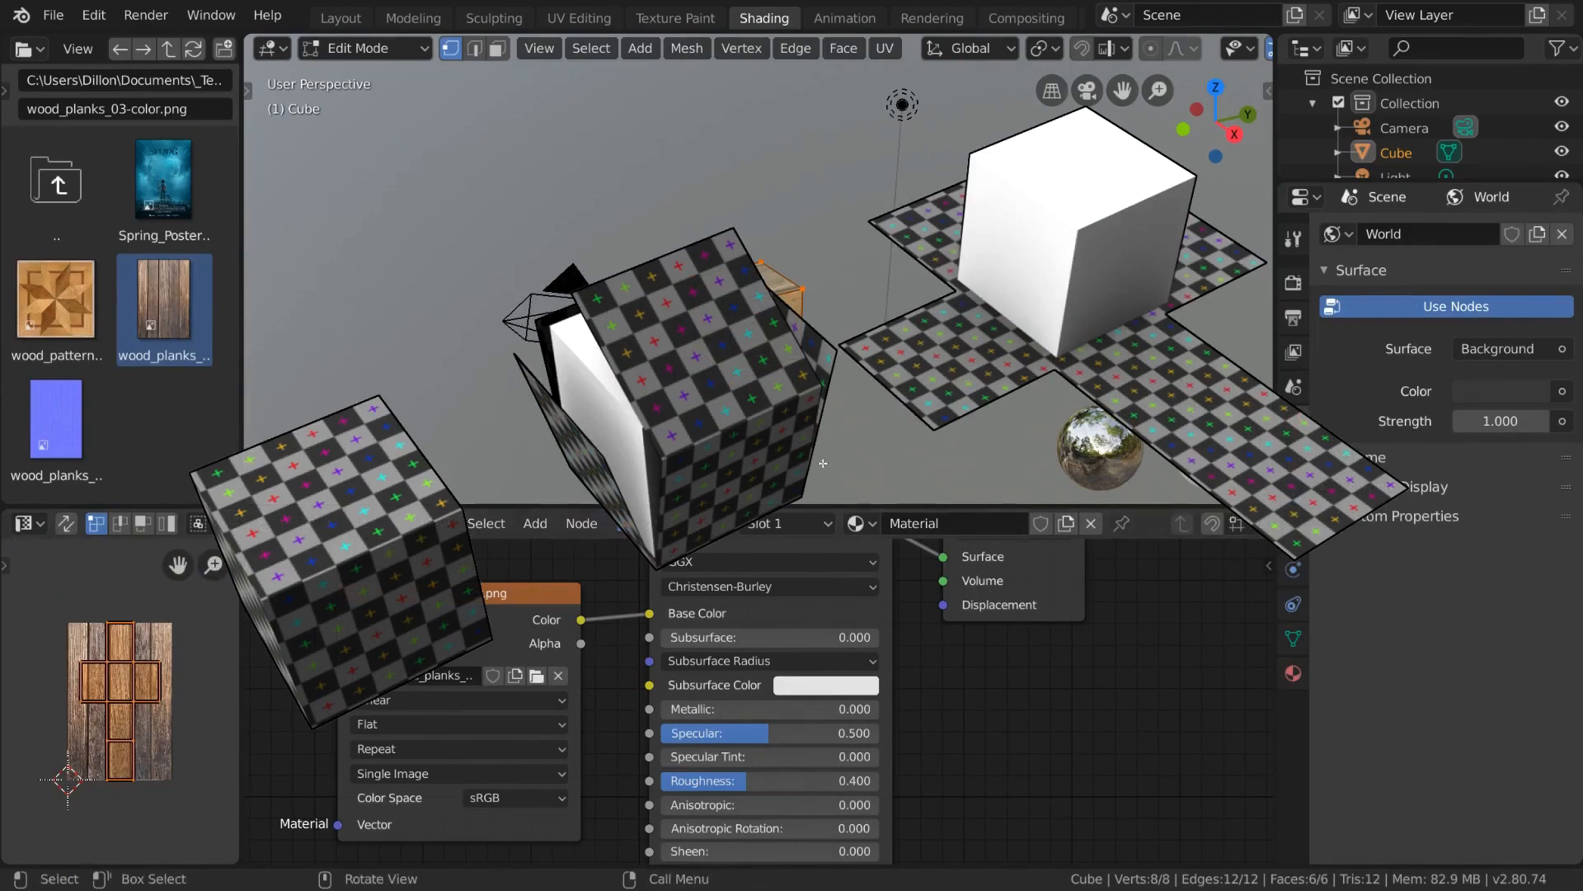
key("Tab")
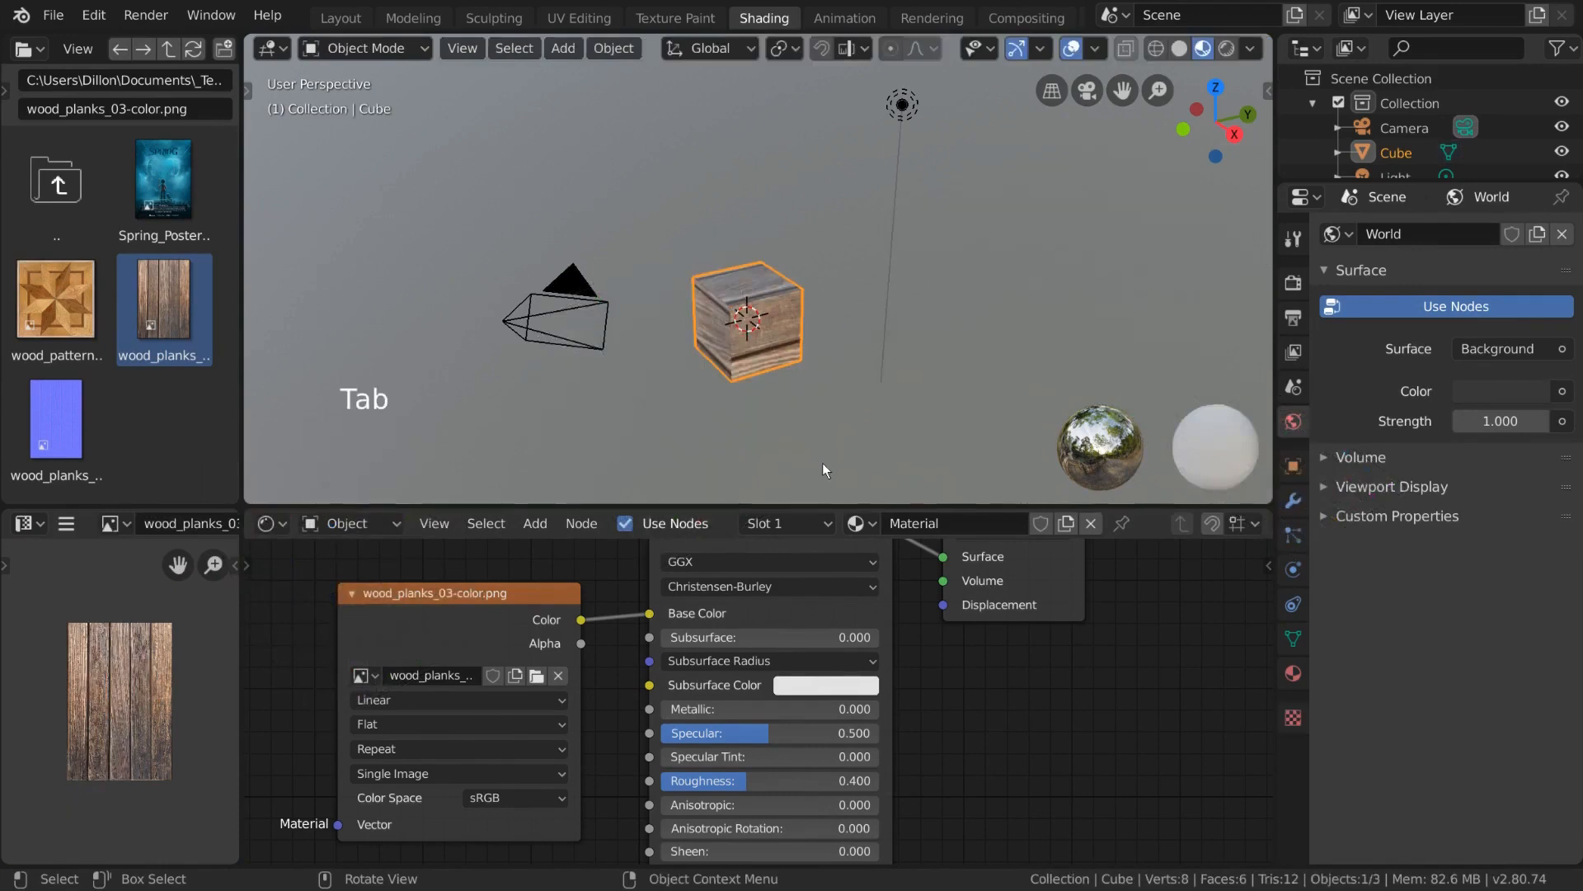
key("Tab")
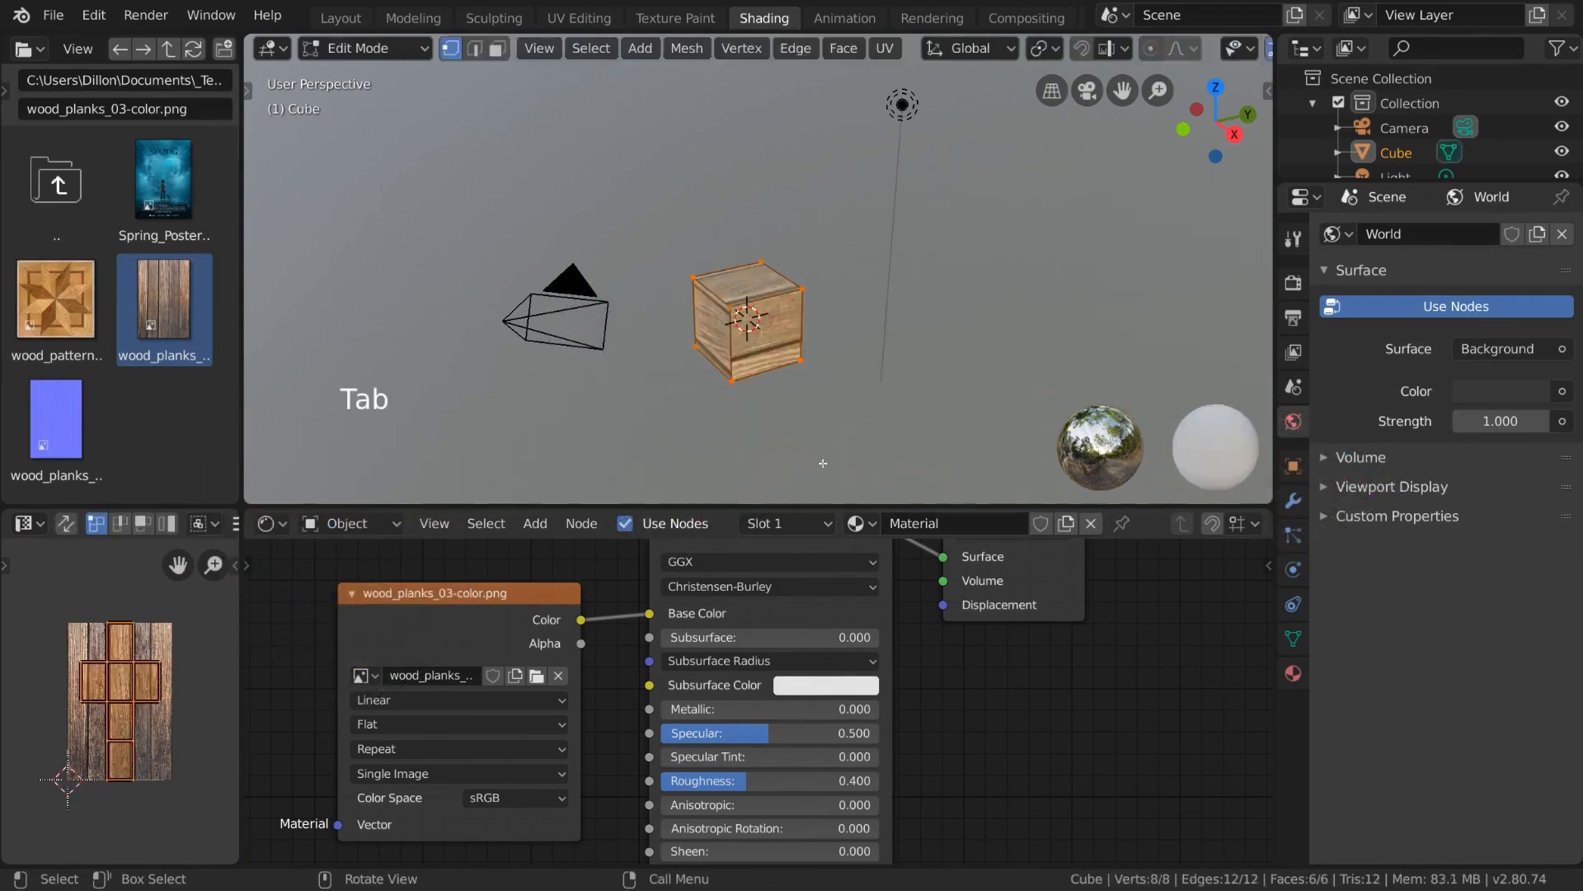
Try enlarging the cube's UV layout over the wood planks image, restoring its original scale after each attempt
key("s")
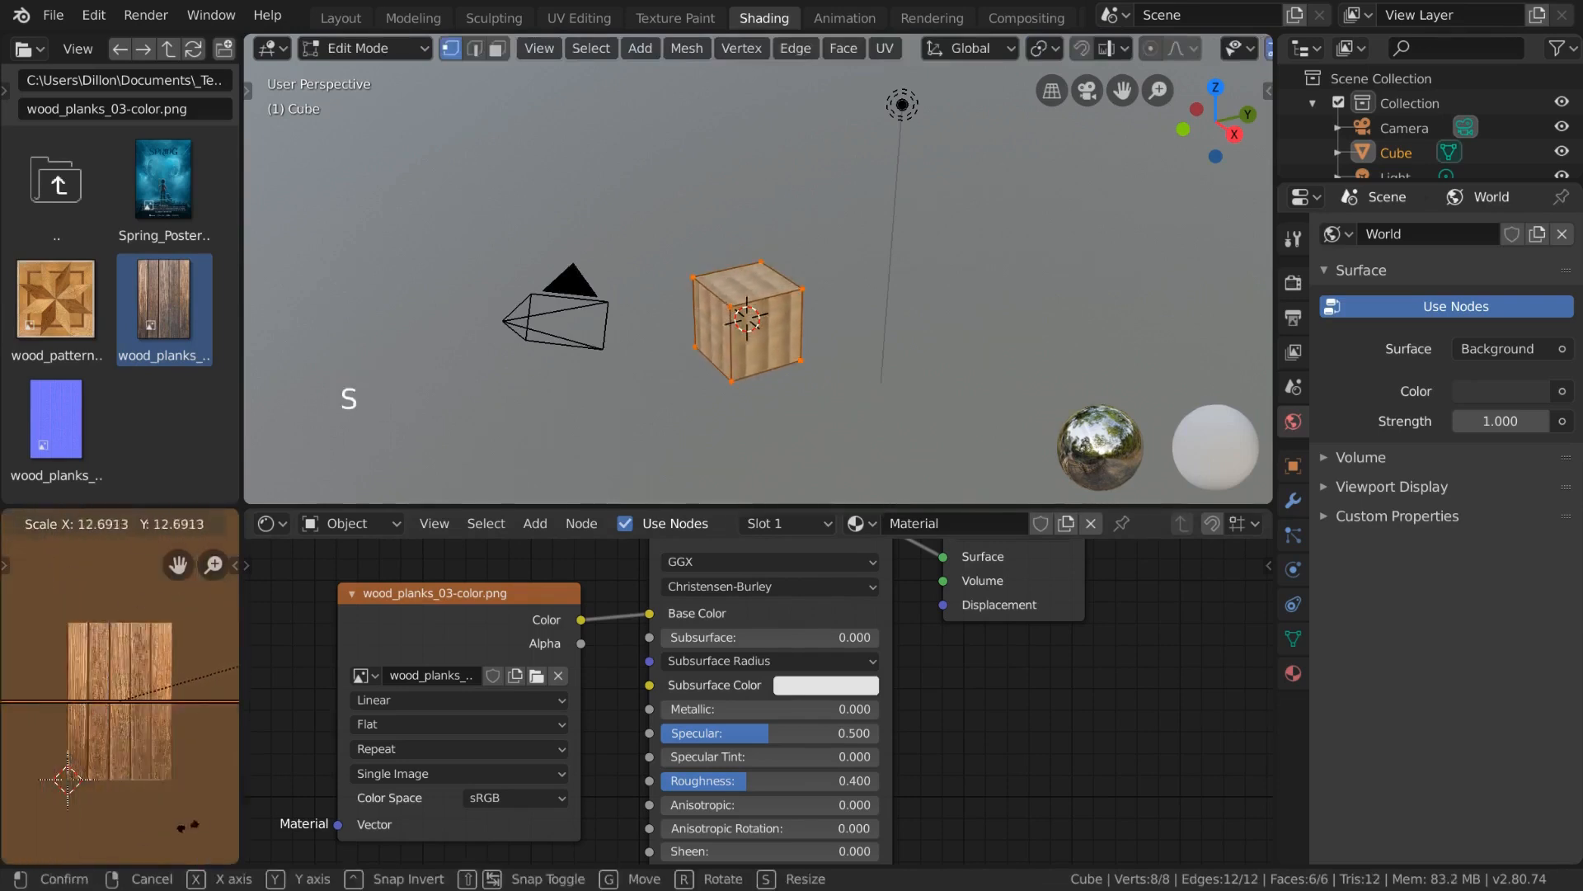
left_click(310, 655)
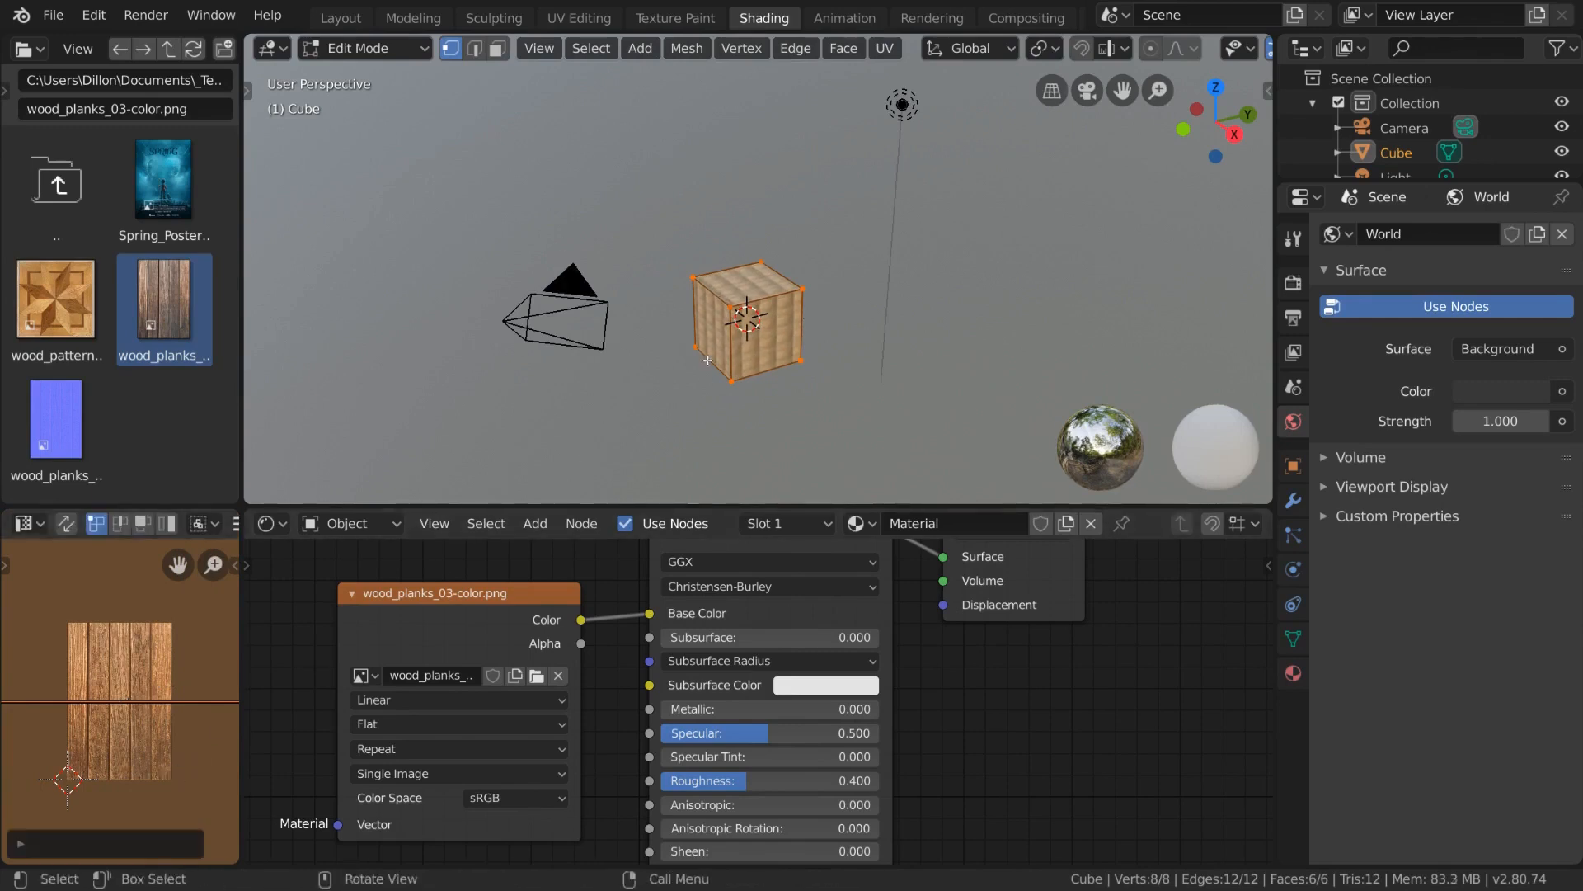
key("ctrl+z")
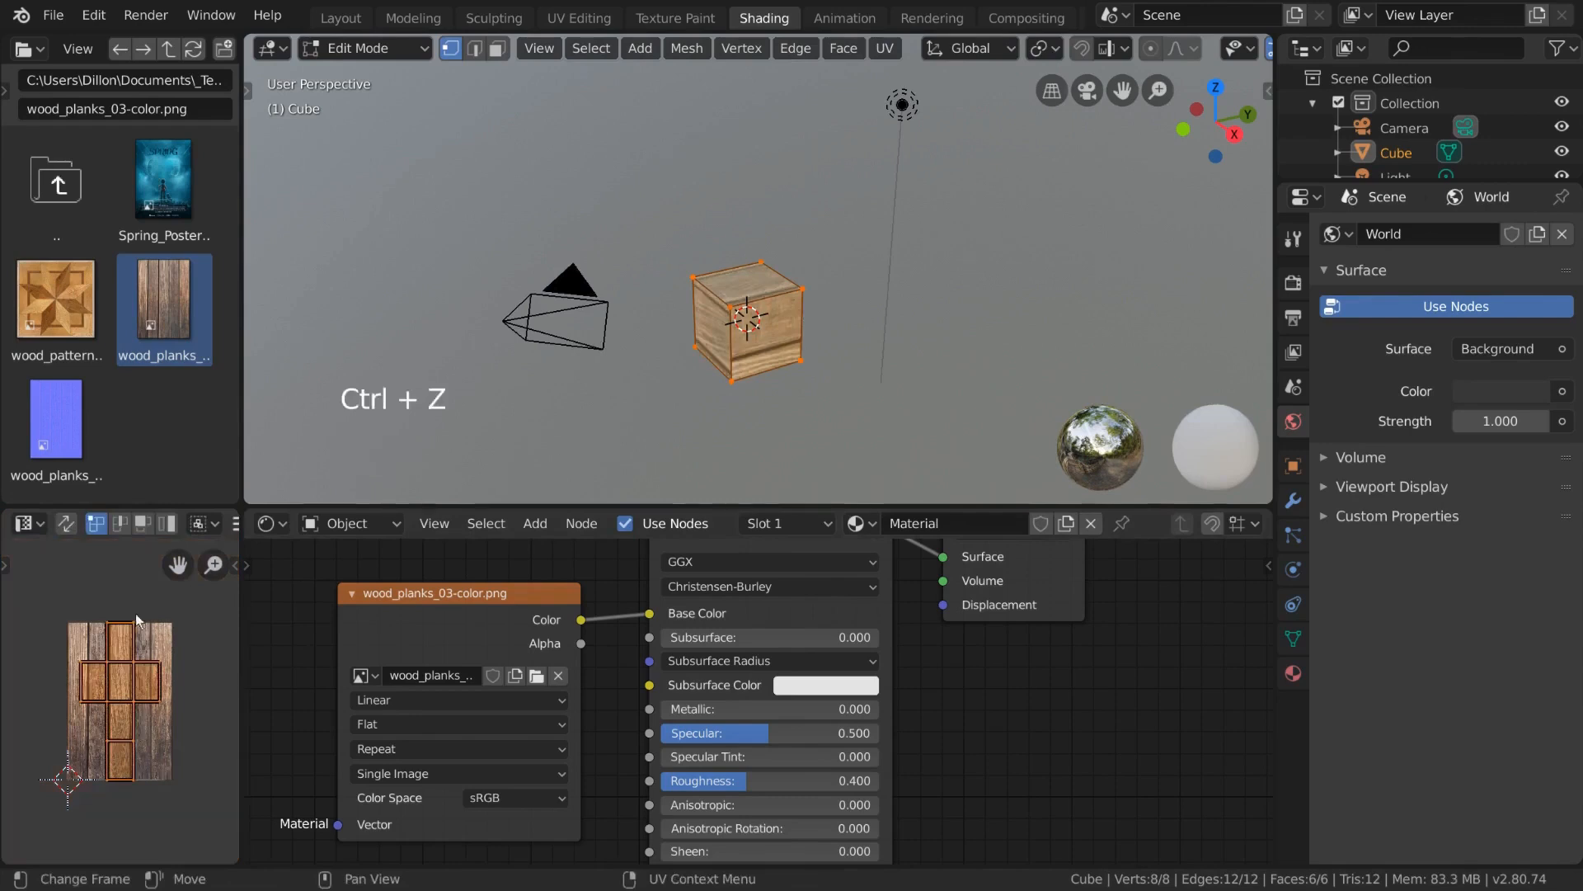
key("s")
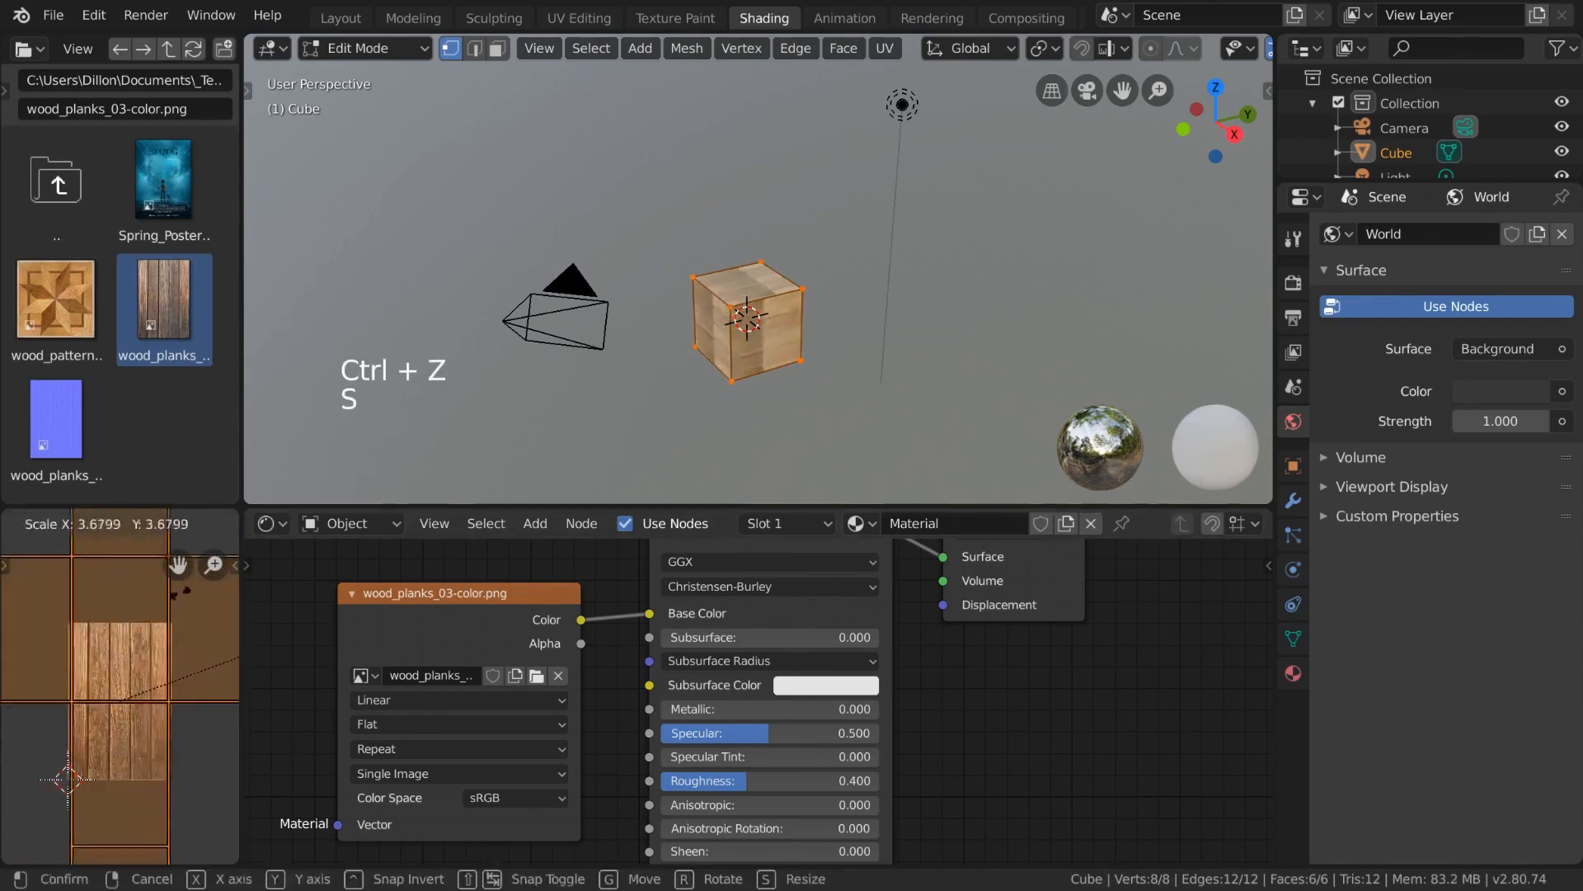
right_click(214, 584)
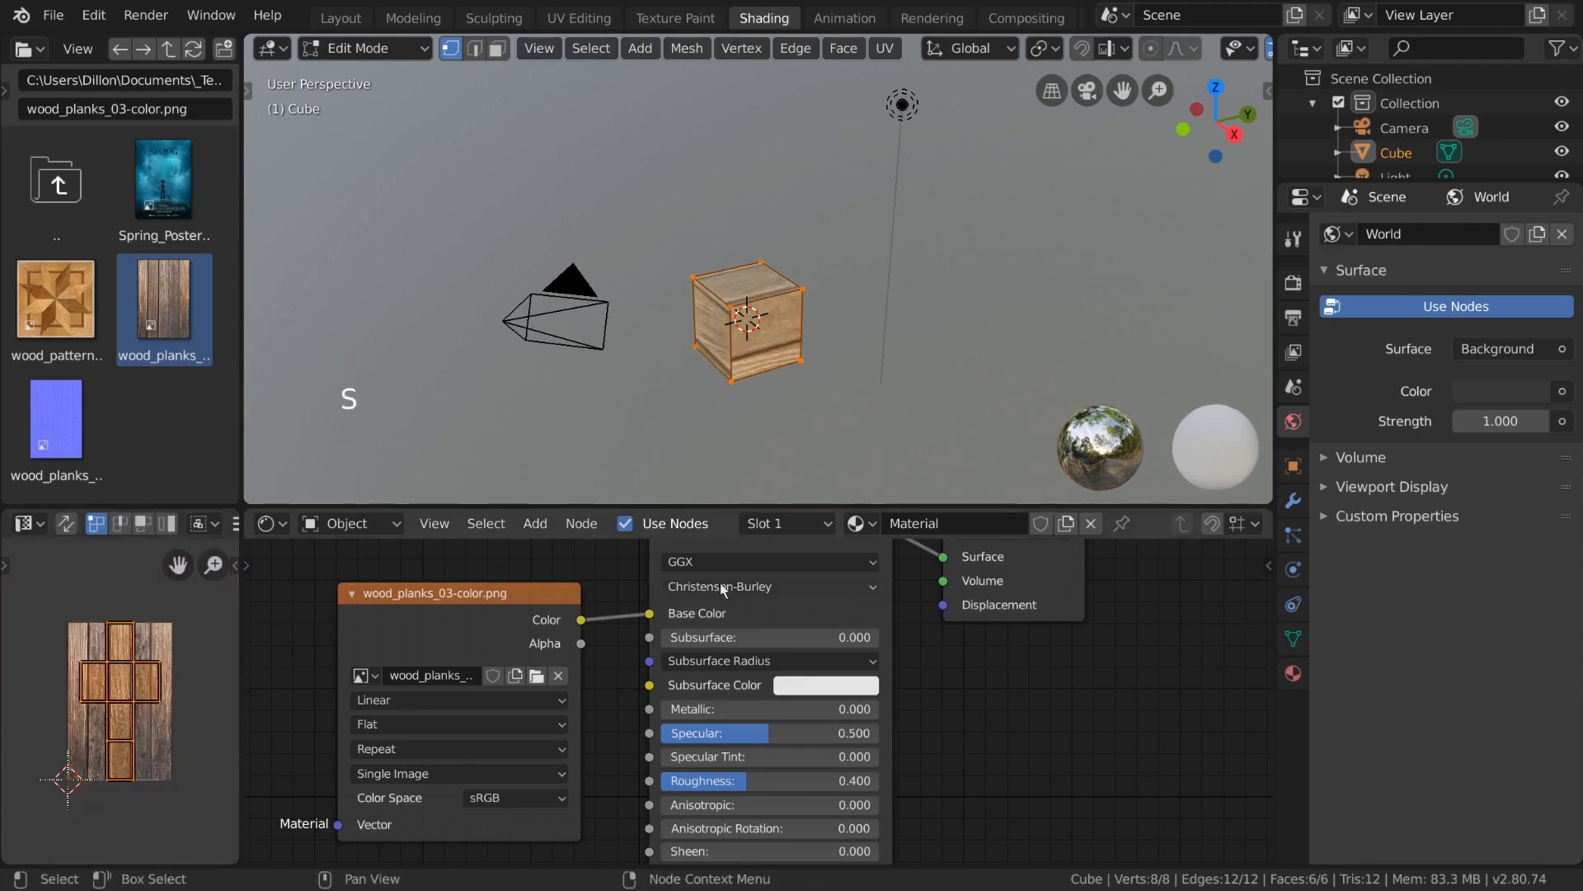
Return the cube to Object Mode and also link the wood texture's Color output to the Principled shader's Alpha input
key("Tab")
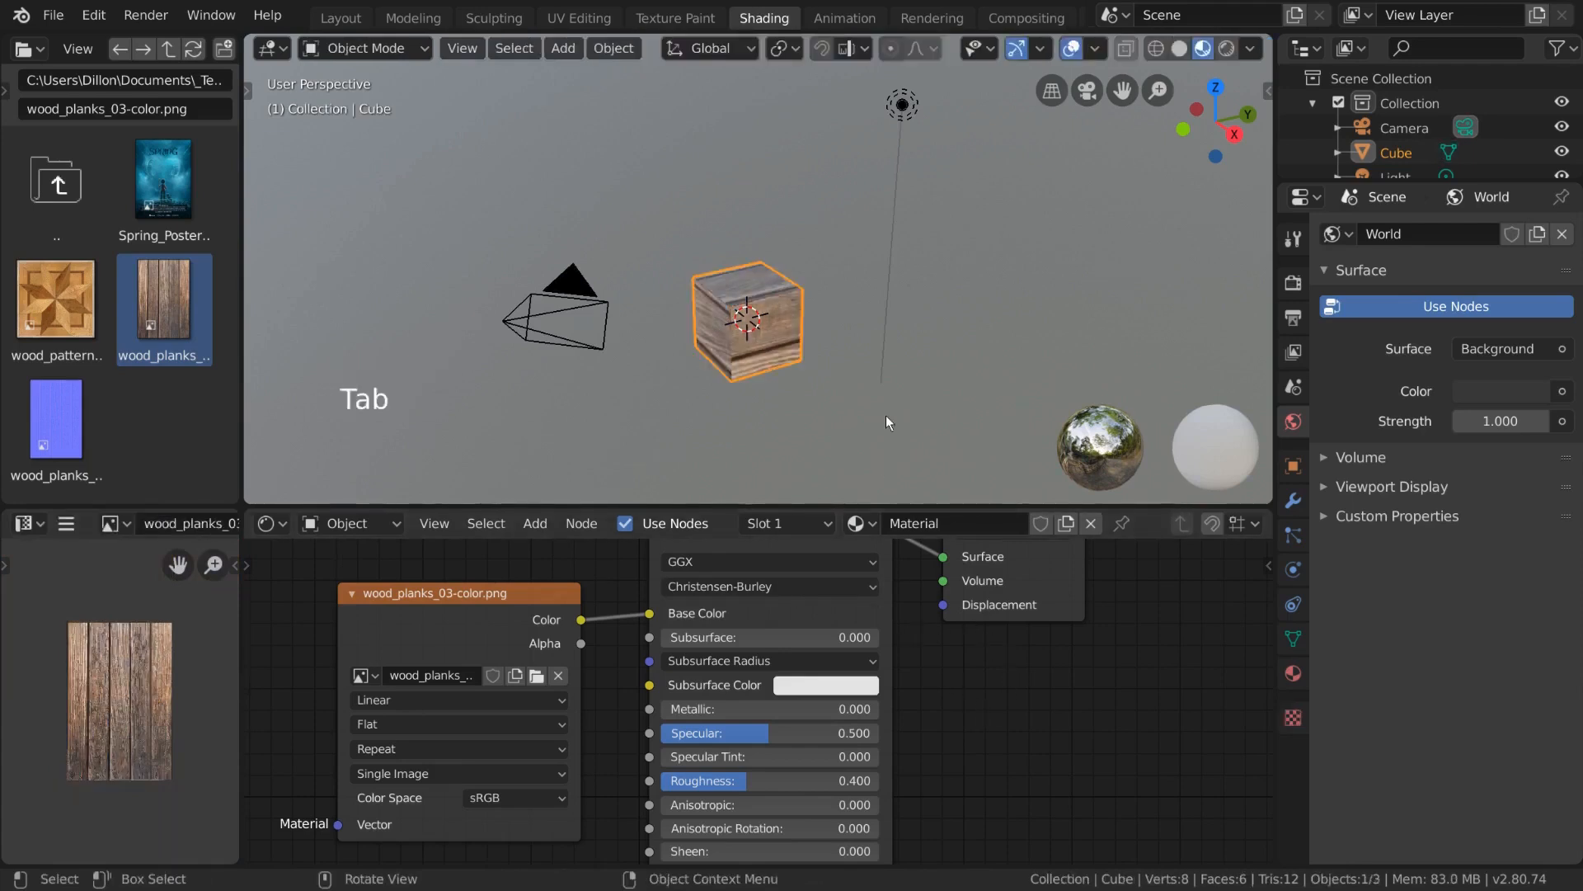
middle_click_drag(936, 732, 940, 862)
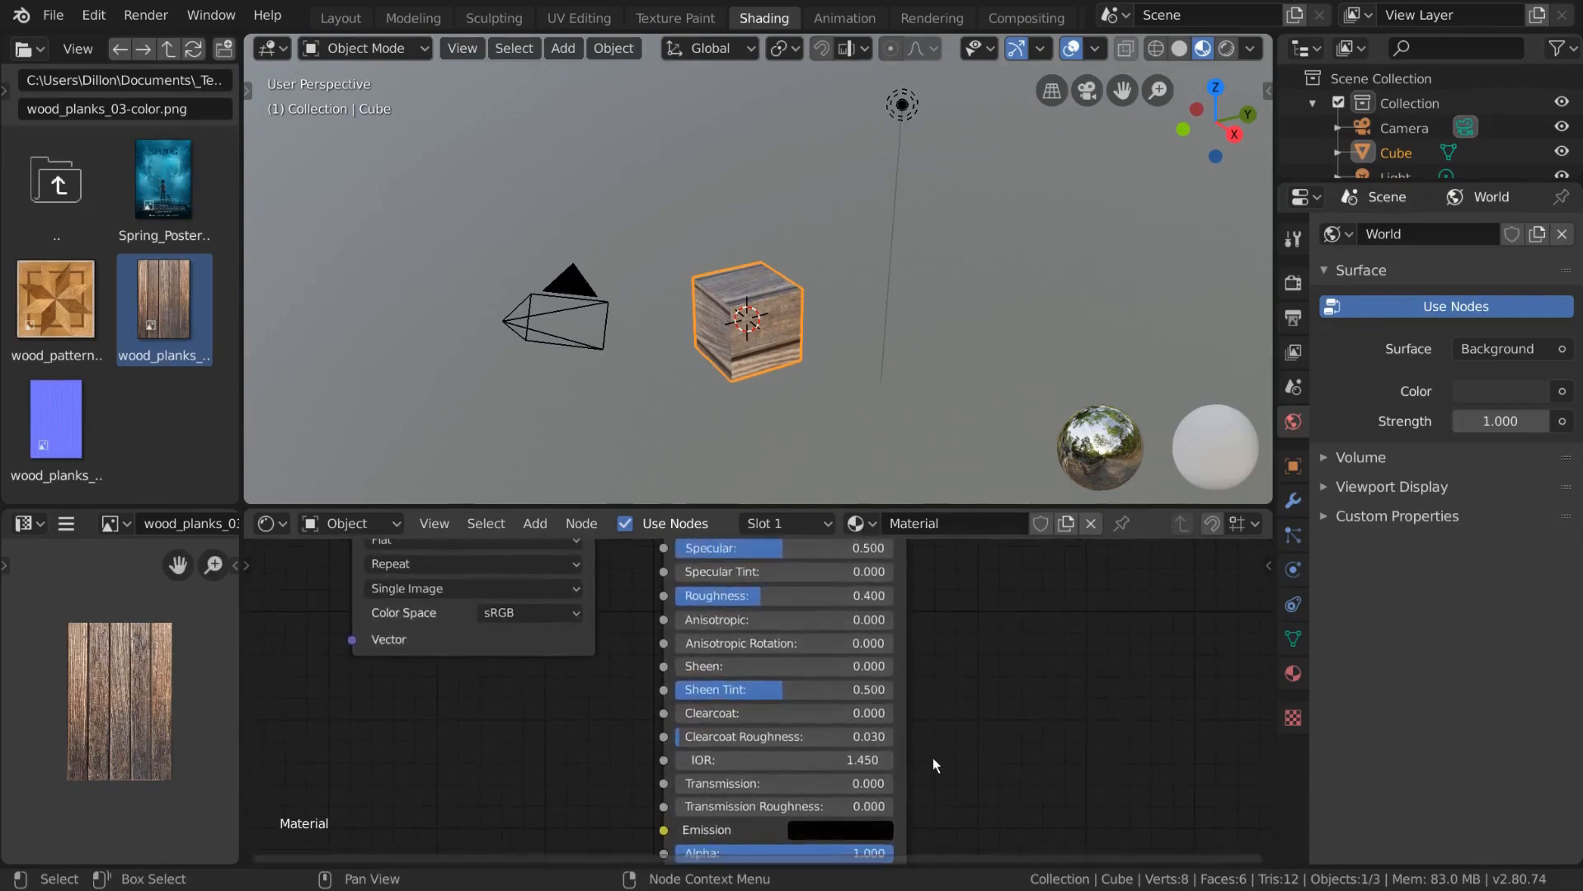
scroll(932, 749, "down", 5)
scroll(930, 744, "down", 1)
middle_click_drag(910, 696, 912, 716)
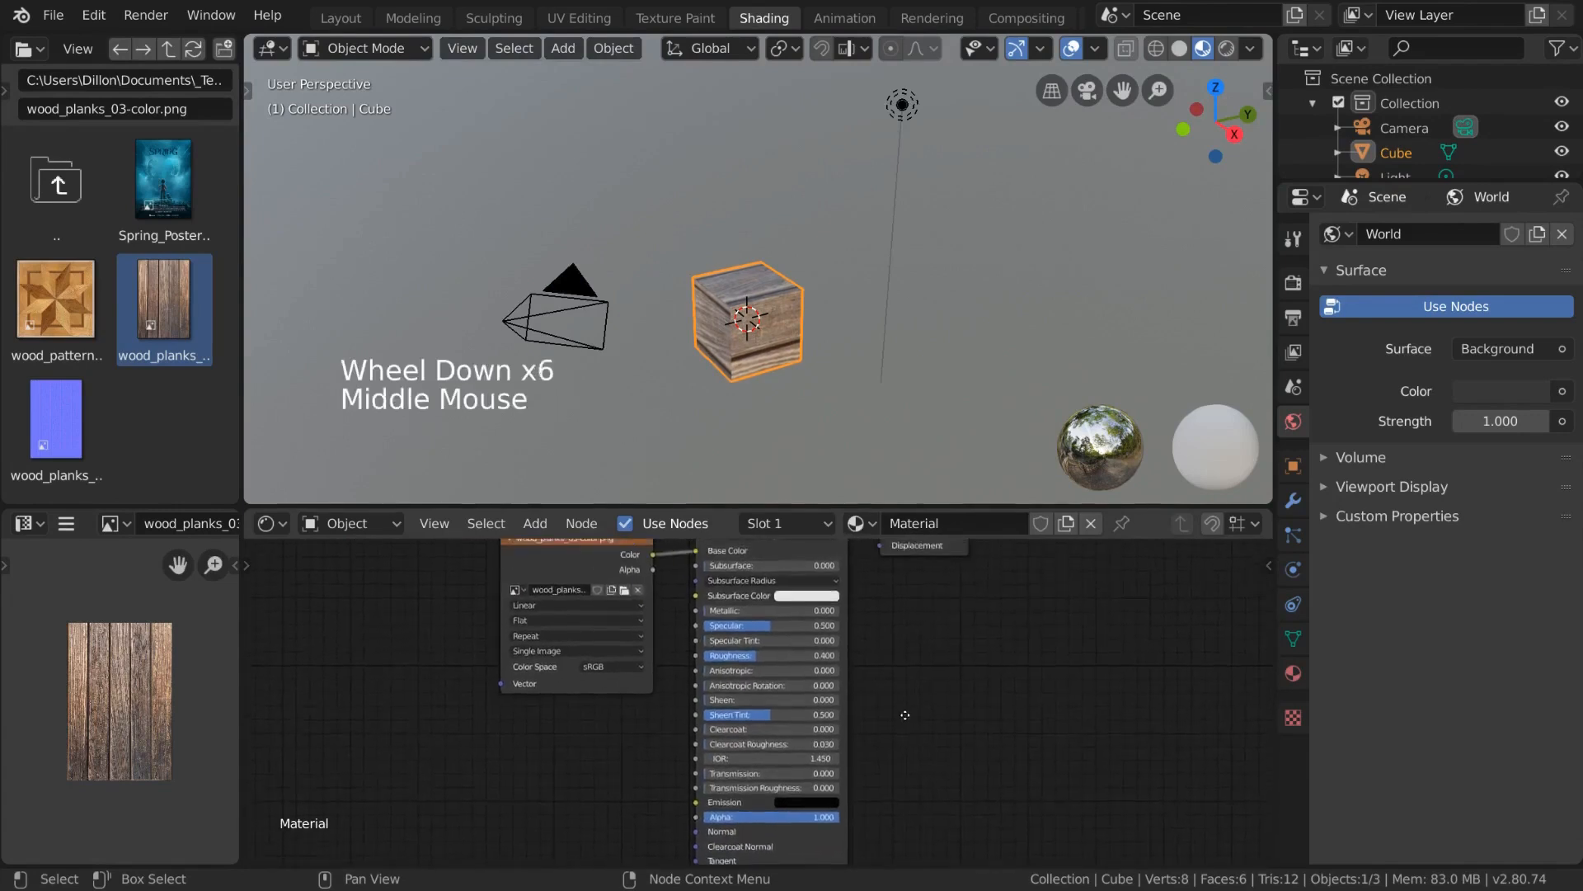
left_click_drag(657, 553, 672, 570)
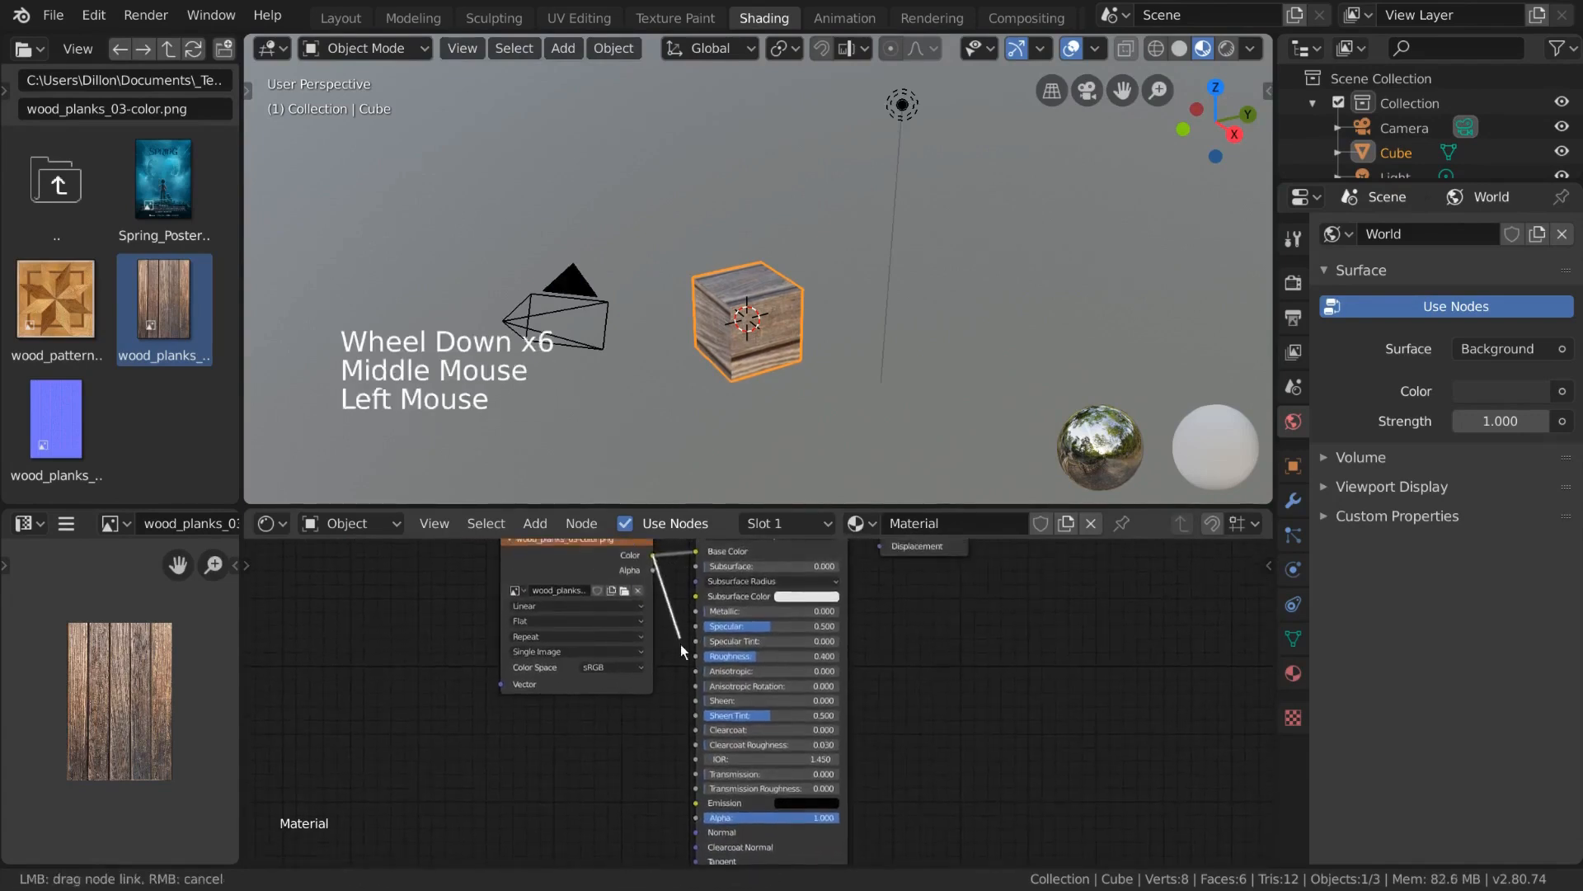
mouse_move(680, 645)
left_mouse_down()
mouse_move(676, 795)
mouse_move(690, 818)
left_mouse_up()
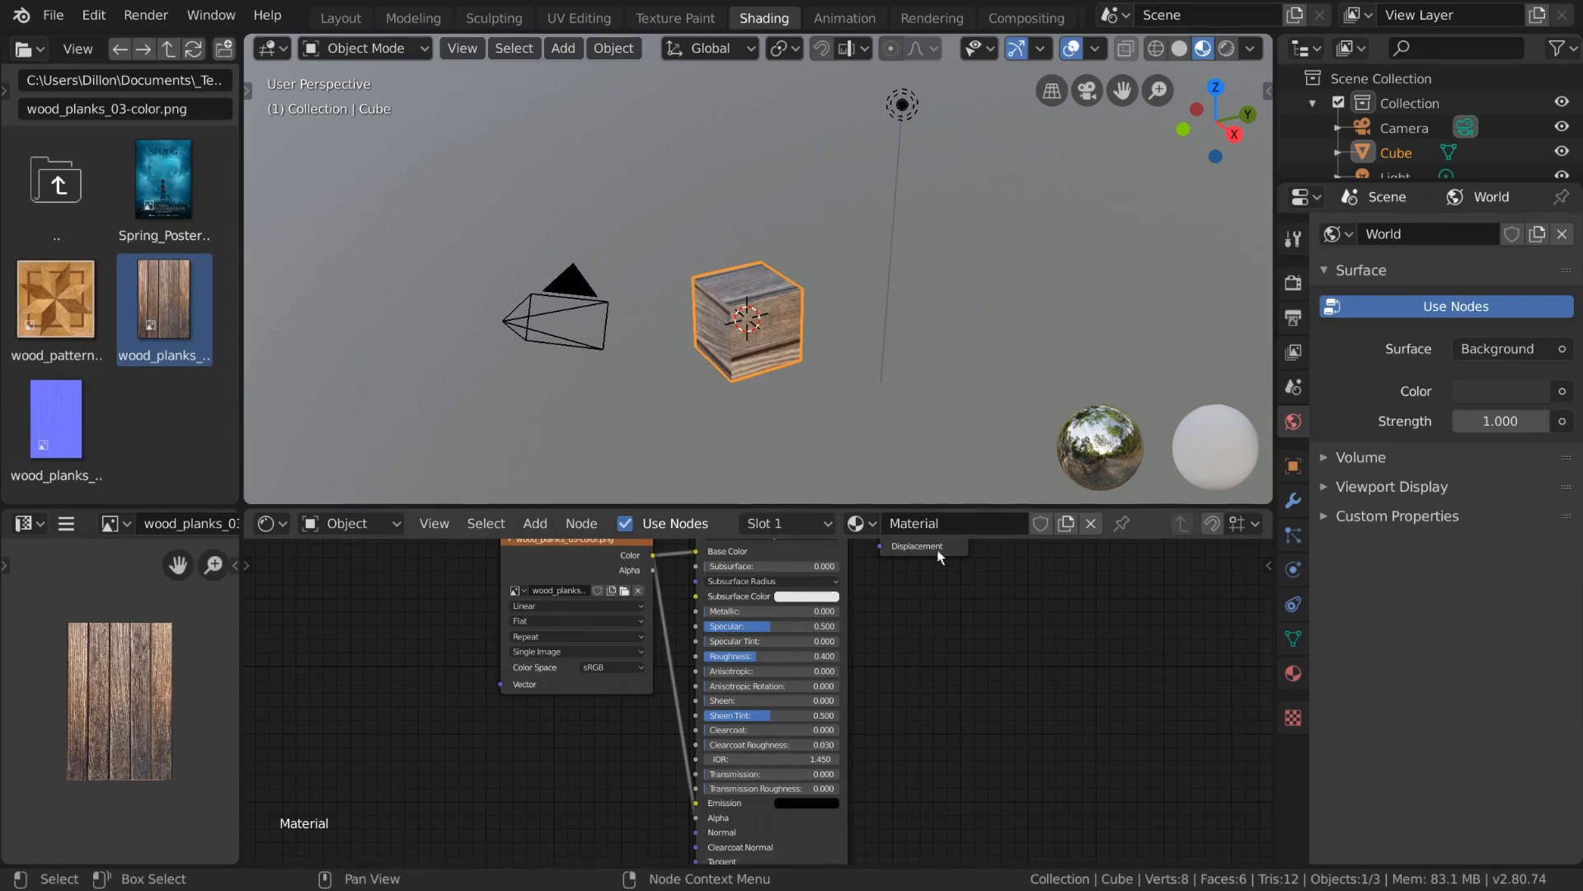
Try the Alpha Hashed blend mode in the cube's material settings and set the blend mode to Alpha Blend
left_click(1296, 682)
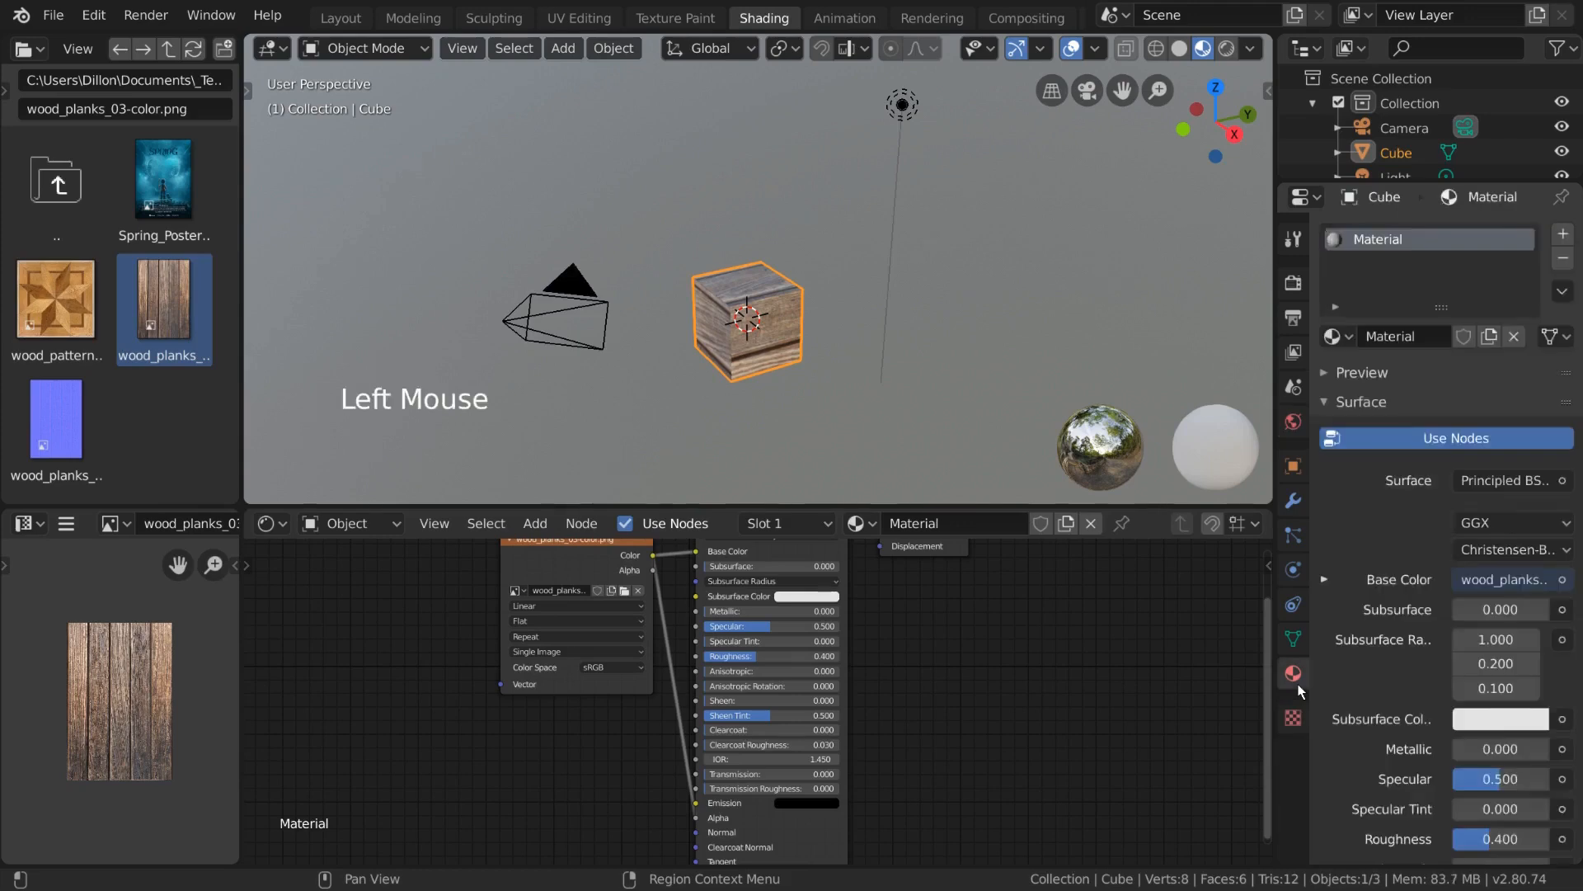
scroll(1396, 648, "down", 7)
scroll(1398, 645, "down", 20)
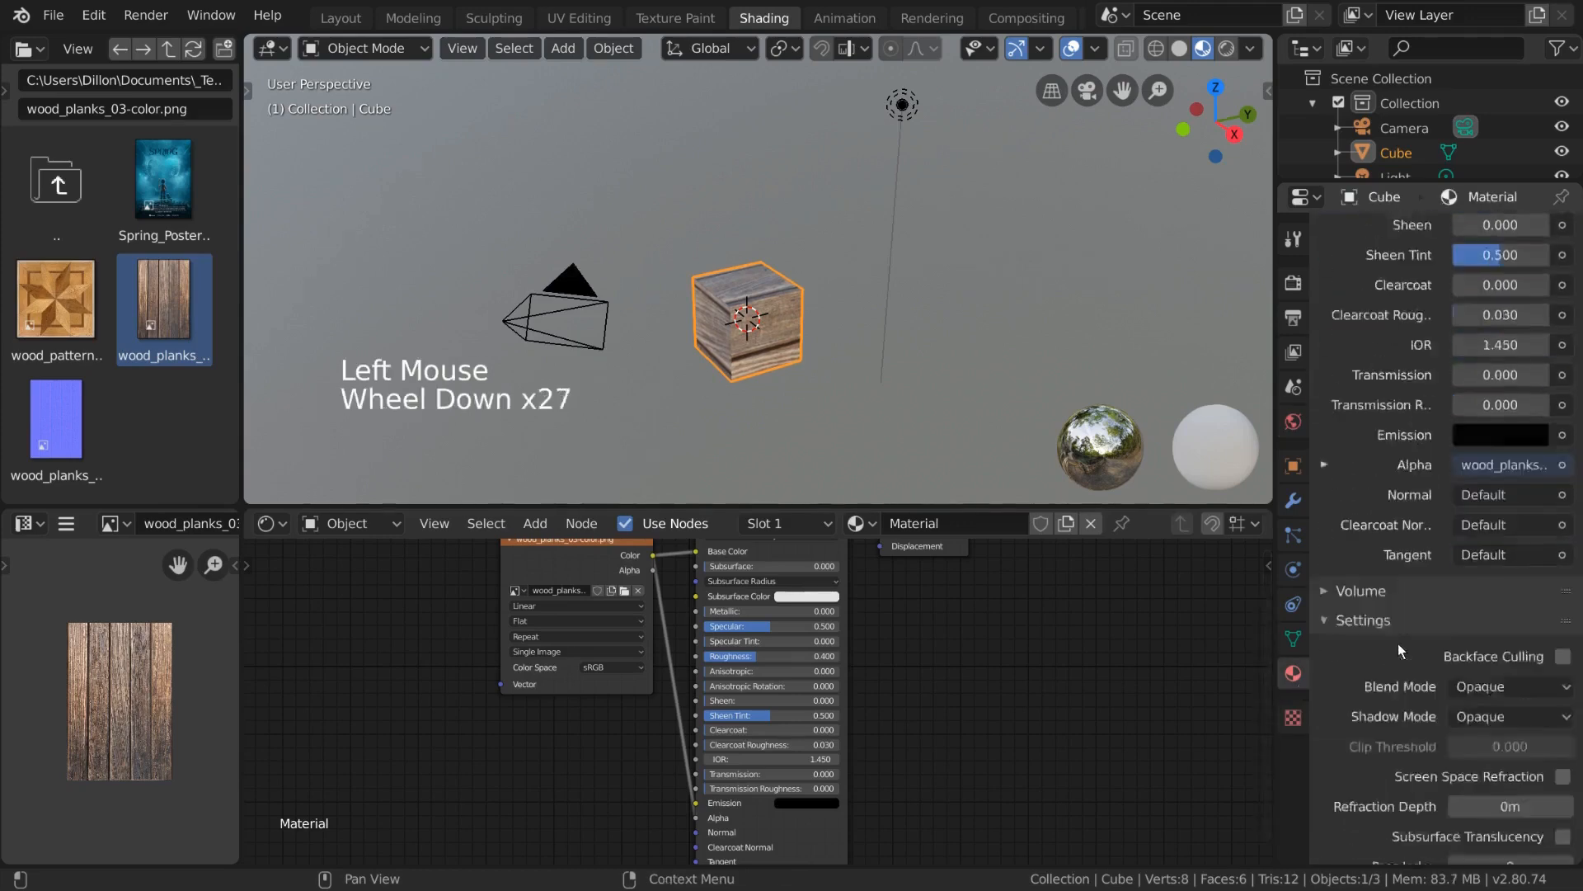
left_click(1530, 603)
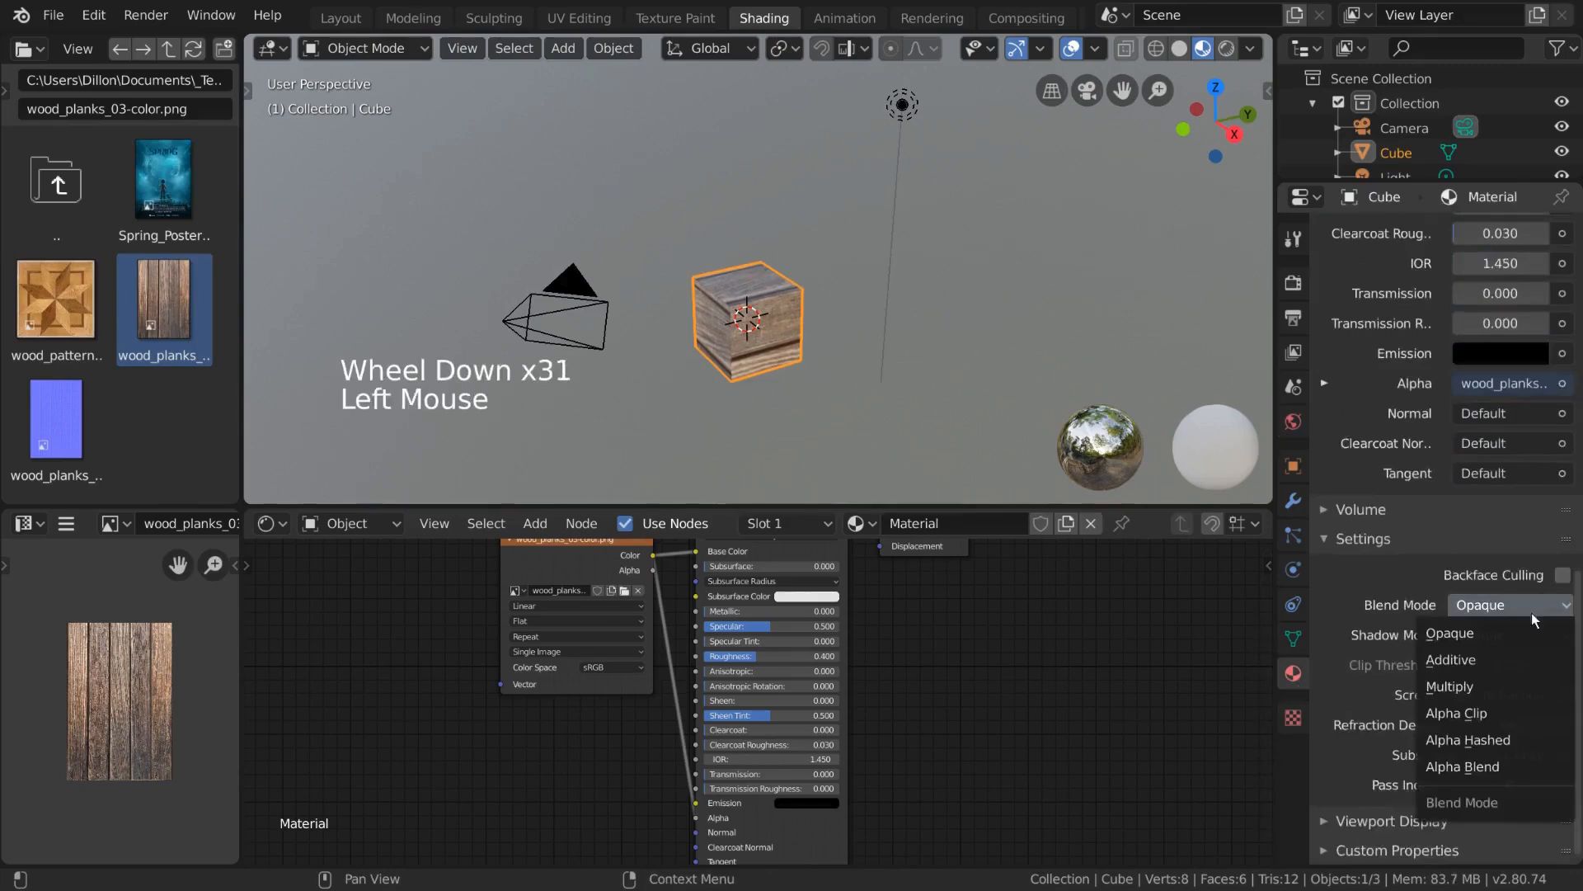
left_click(1555, 740)
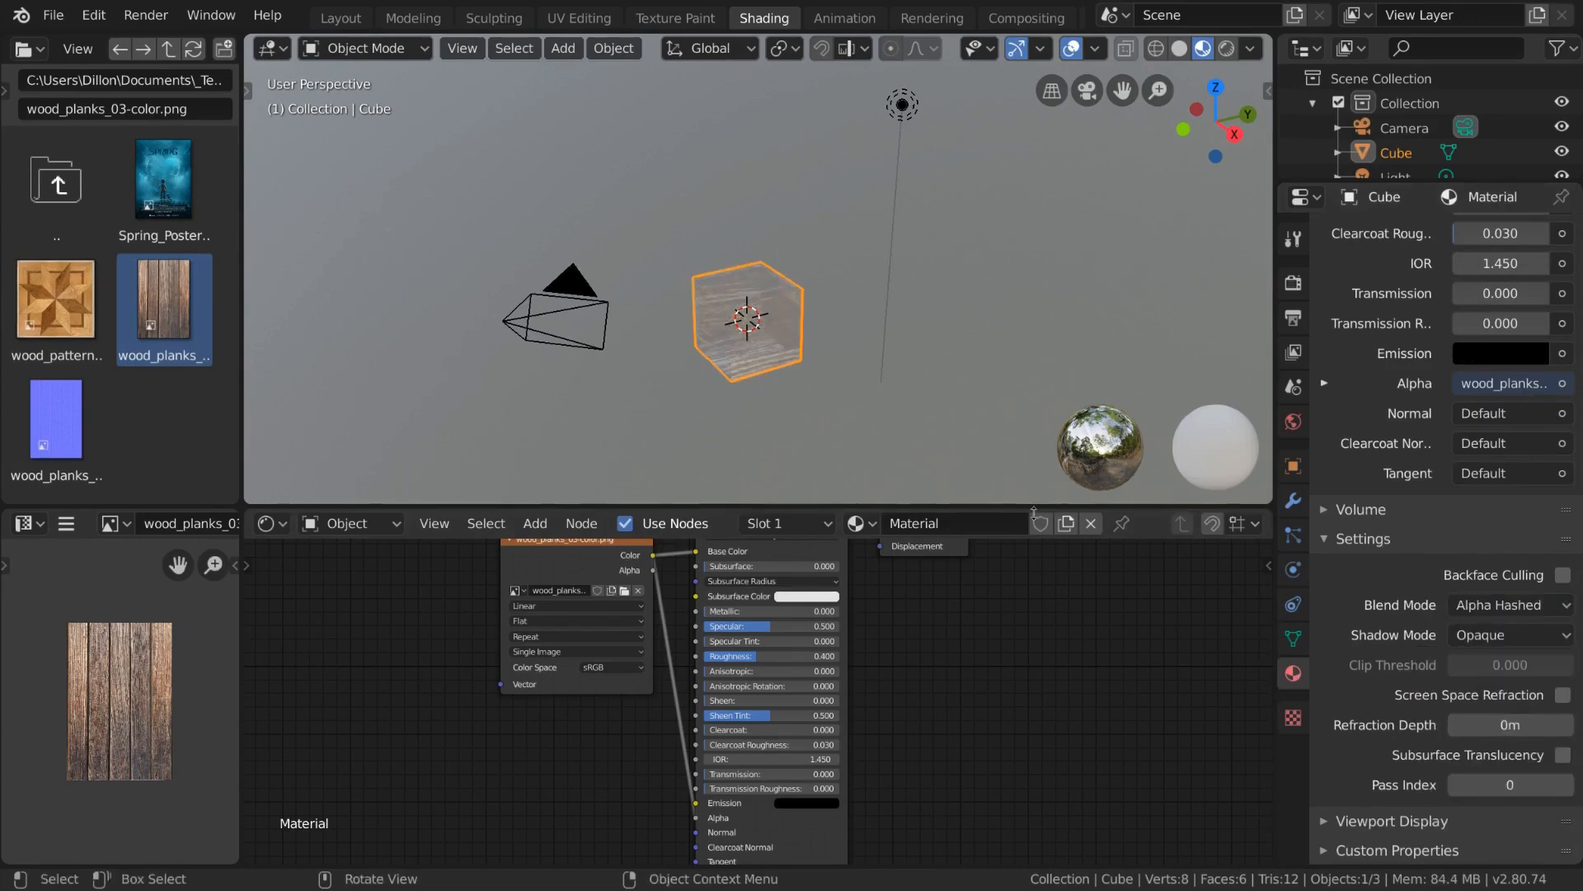
left_click(1546, 607)
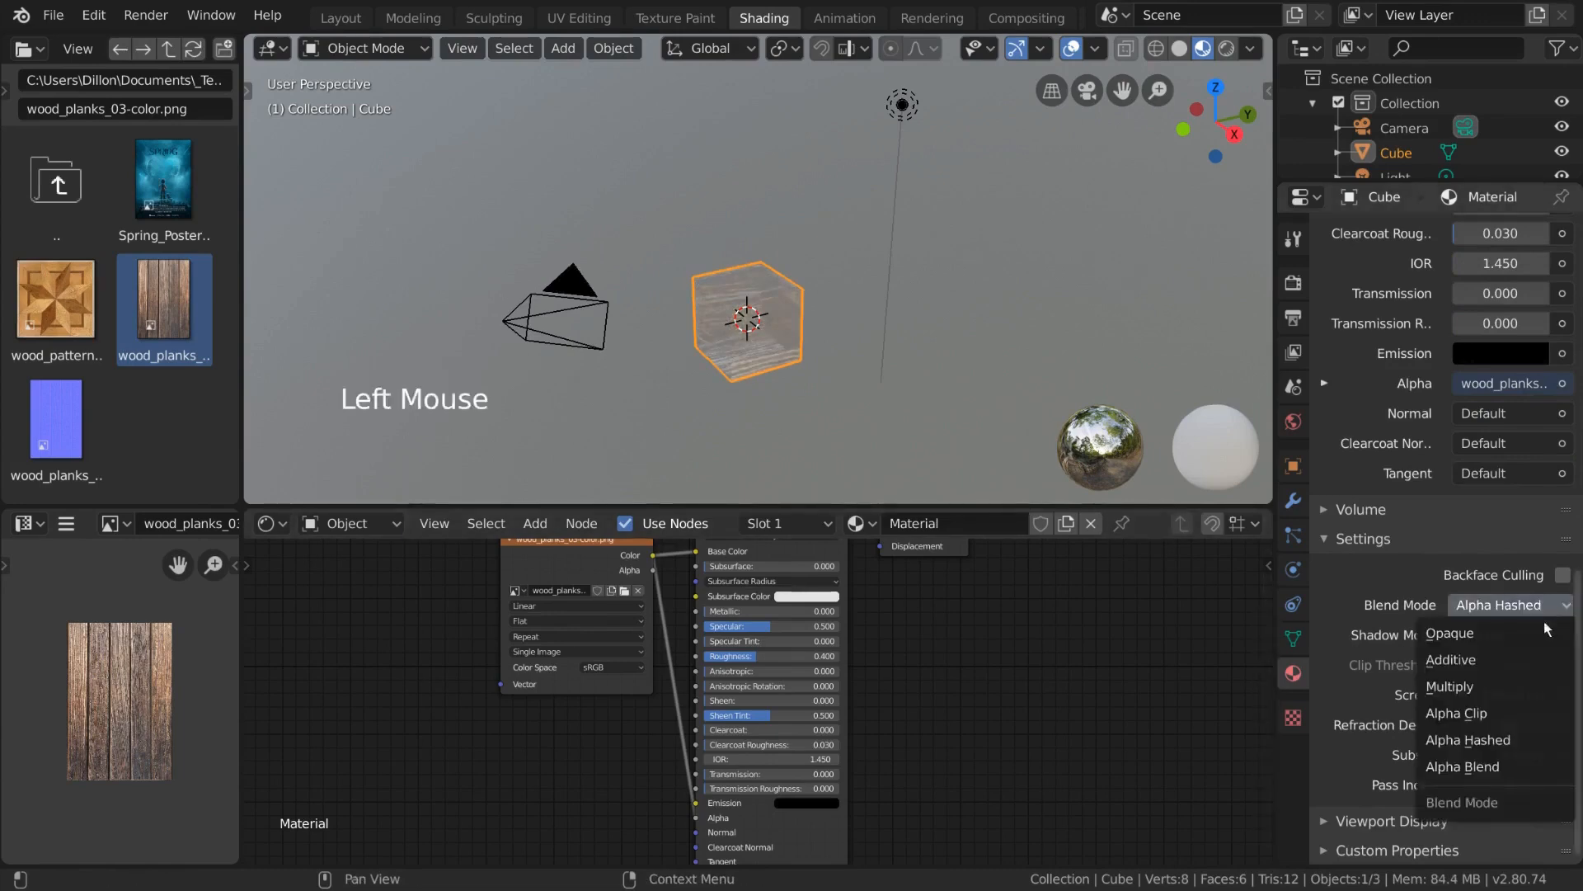
left_click(1541, 765)
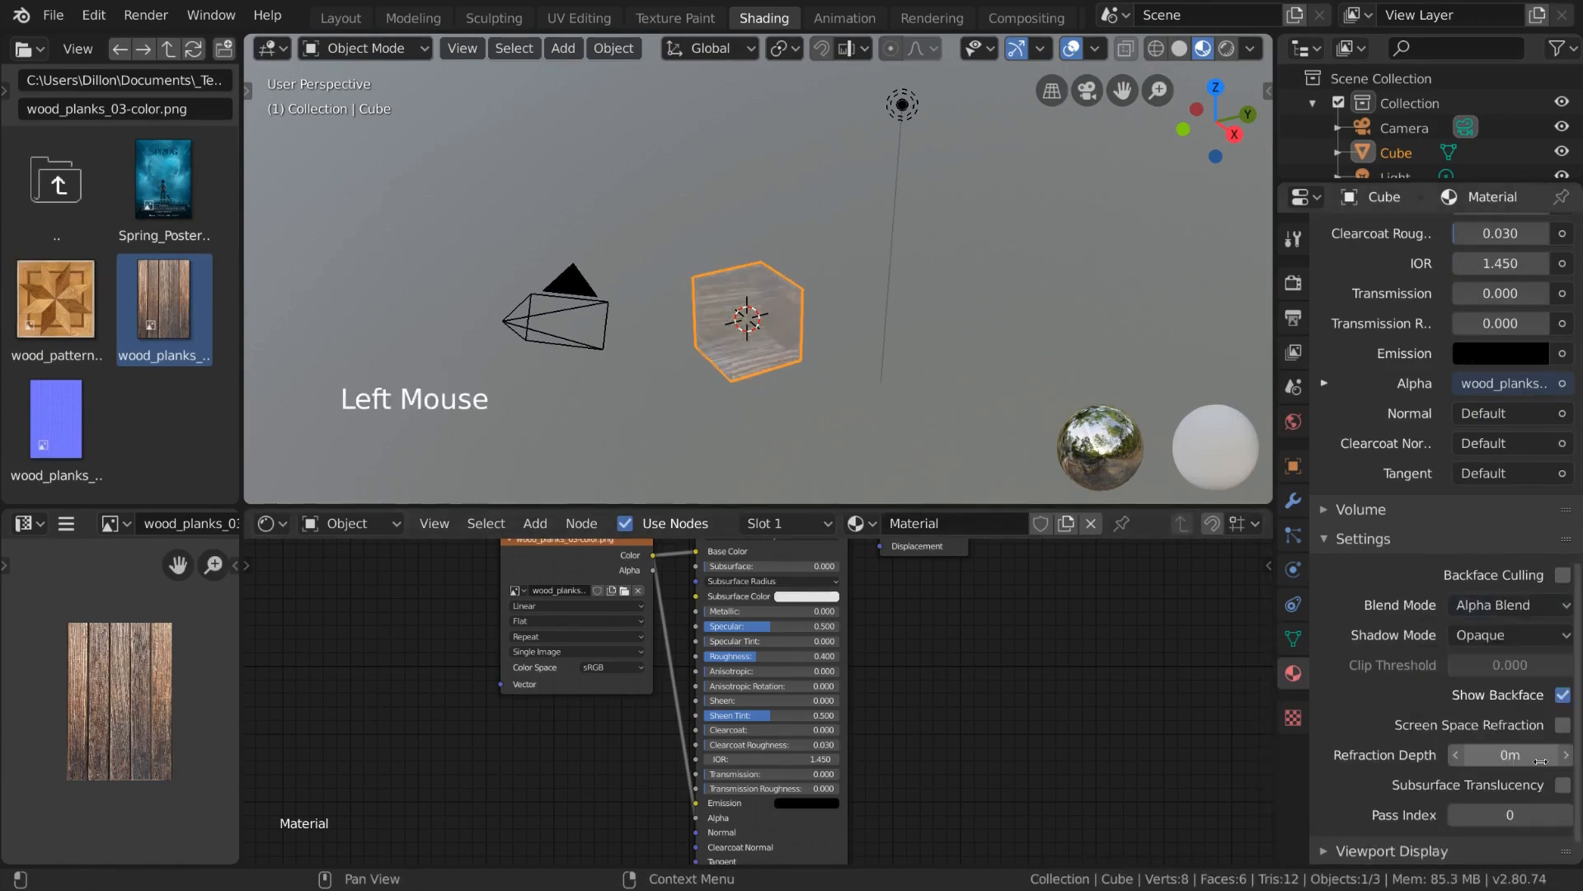
Examine the alpha-blended cube's front and back faces up close from different angles
scroll(787, 396, "up", 5)
scroll(787, 393, "up", 1)
middle_click_drag(787, 393, 872, 273, "shift")
middle_click_drag(854, 343, 949, 358)
scroll(830, 349, "down", 3)
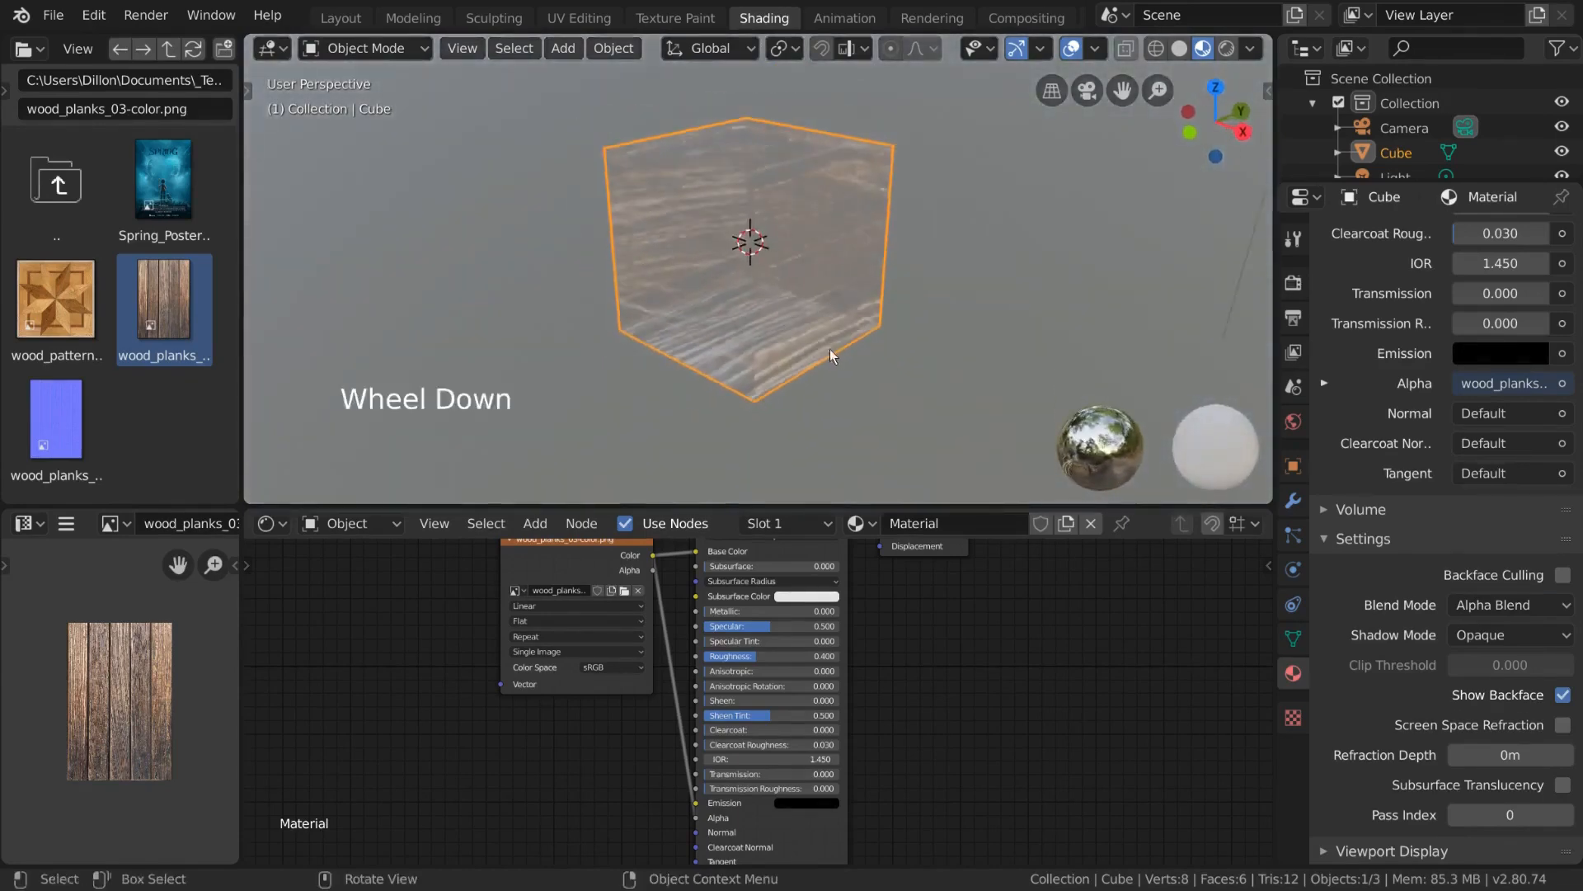
mouse_move(828, 348)
middle_mouse_down("shift")
mouse_move(835, 369)
mouse_move(814, 363)
middle_mouse_up("shift")
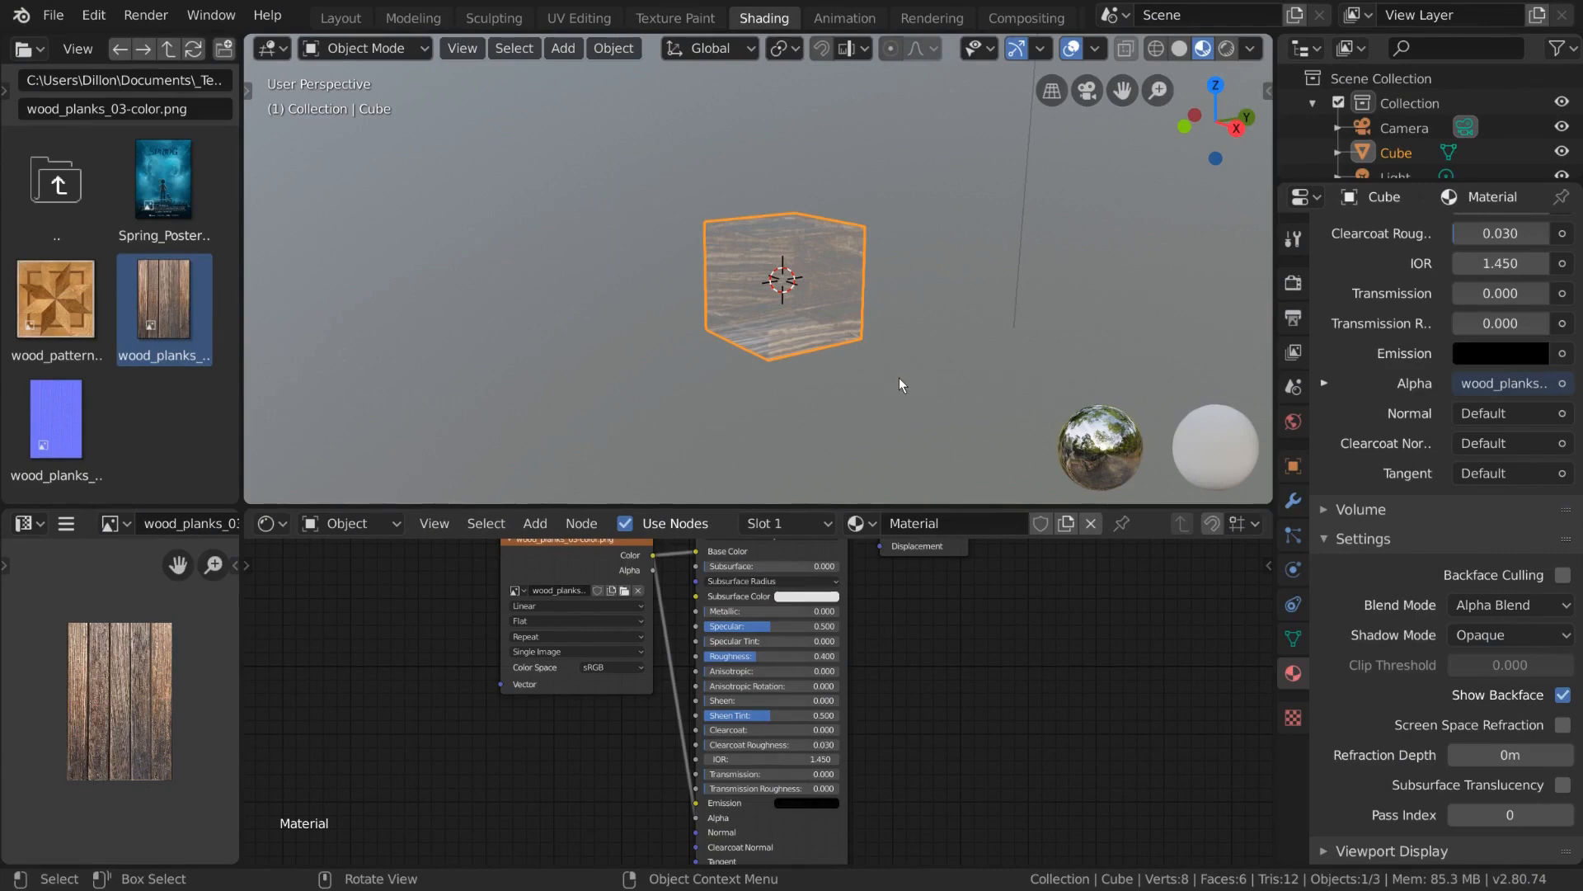
Add another texture node beside the Principled shader and link its output to the Base Color input
left_click(428, 681)
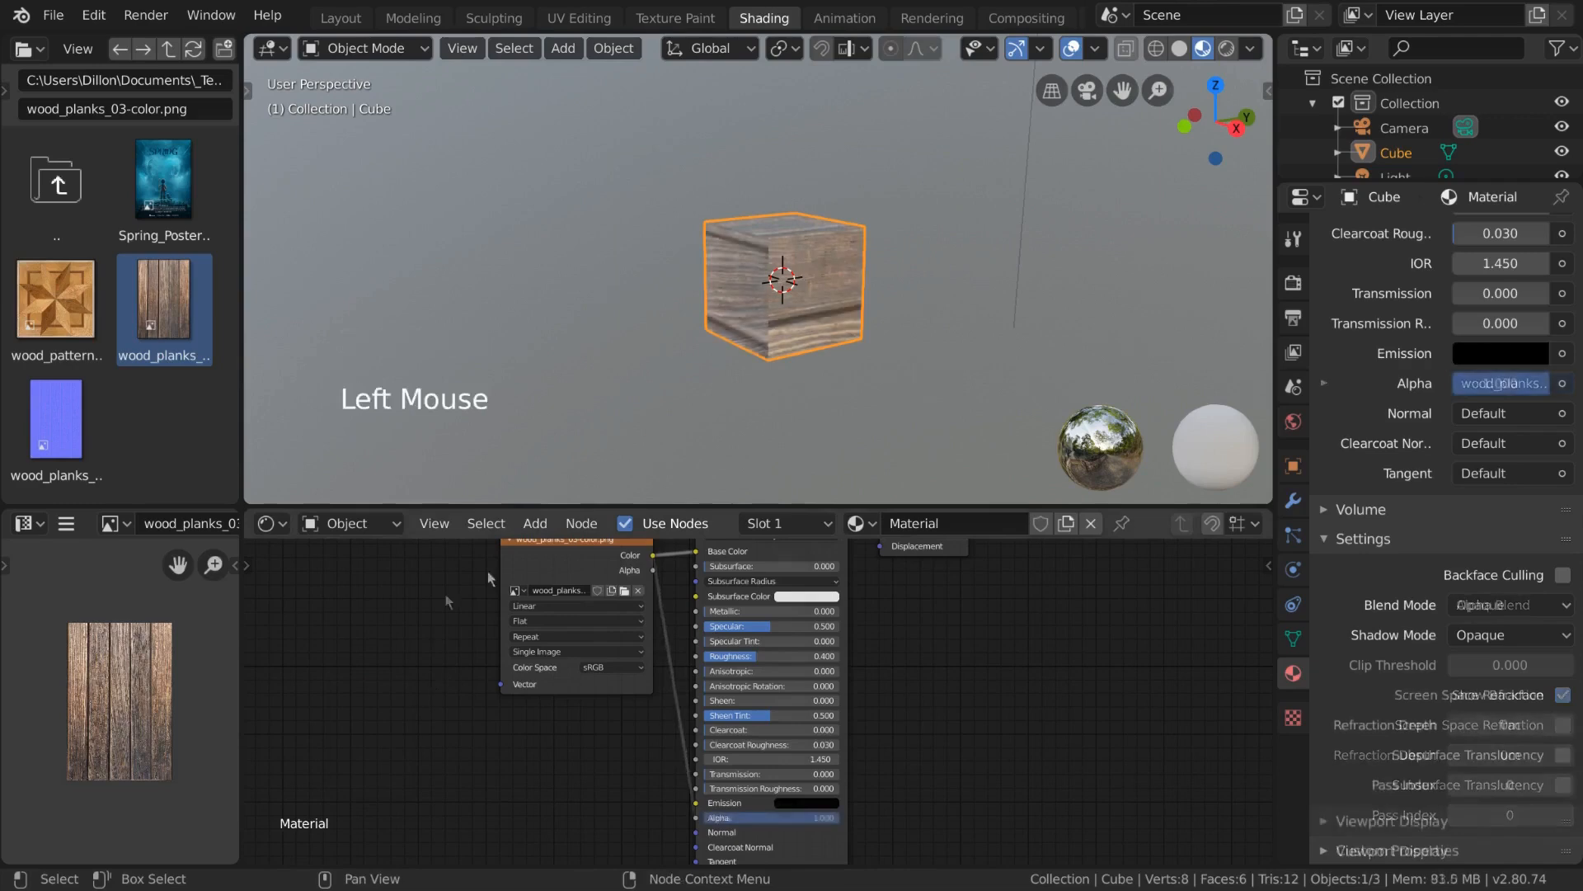
left_click(535, 523)
mouse_move(572, 657)
left_click(760, 657)
left_click(399, 670)
left_click_drag(454, 691, 696, 551)
Adjust the settings of the newly added texture node
mouse_move(412, 788)
left_mouse_down()
mouse_move(380, 788)
mouse_move(466, 787)
mouse_move(362, 788)
mouse_move(387, 788)
left_mouse_up()
left_click(395, 728)
left_click(388, 754)
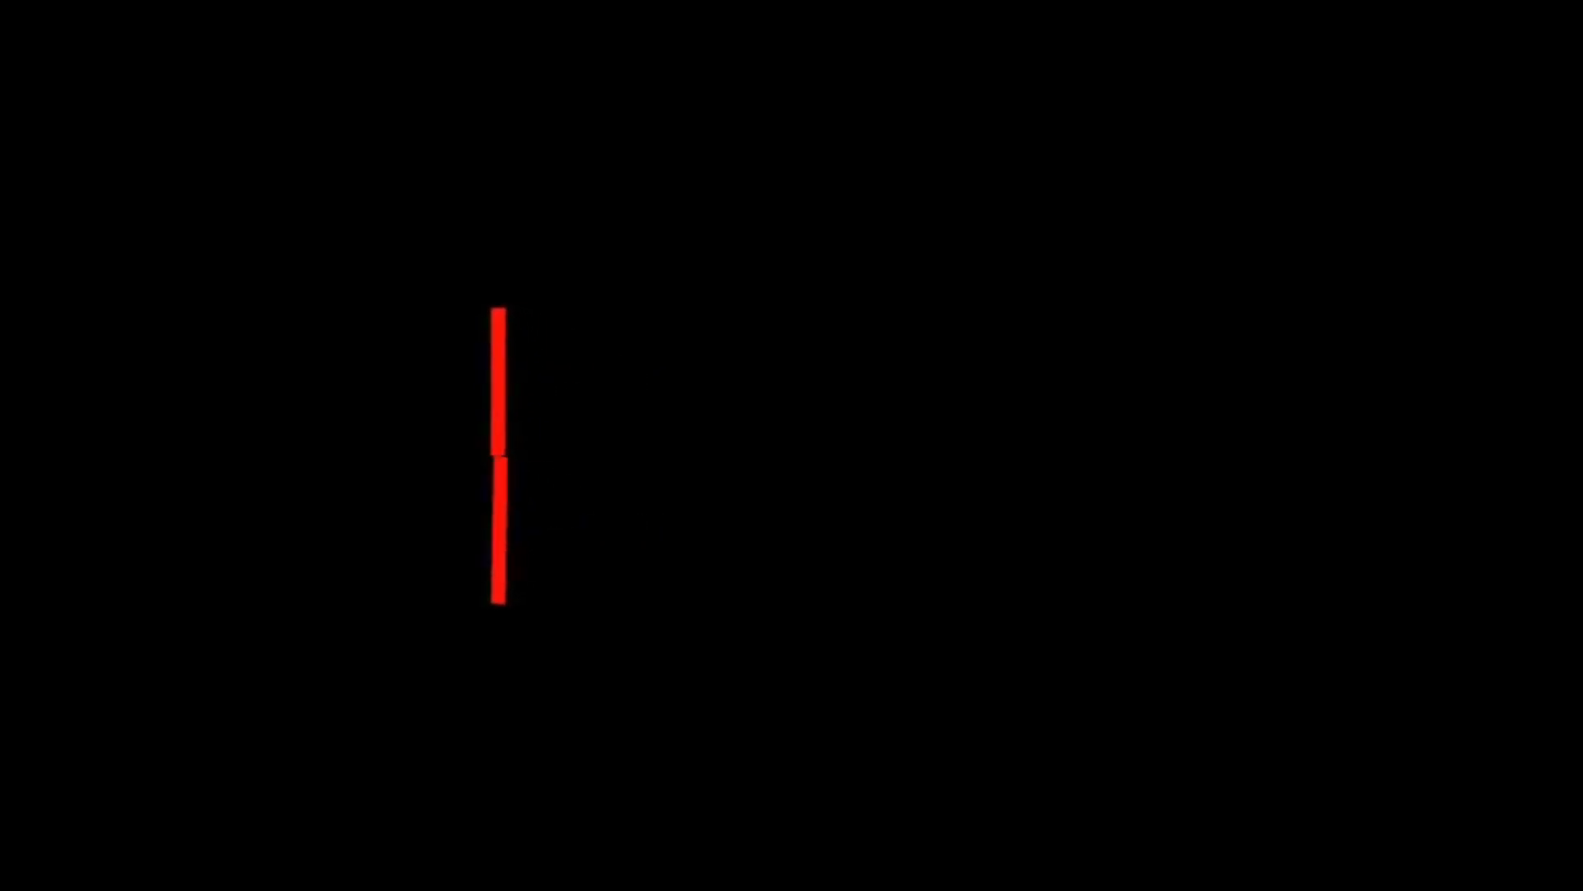